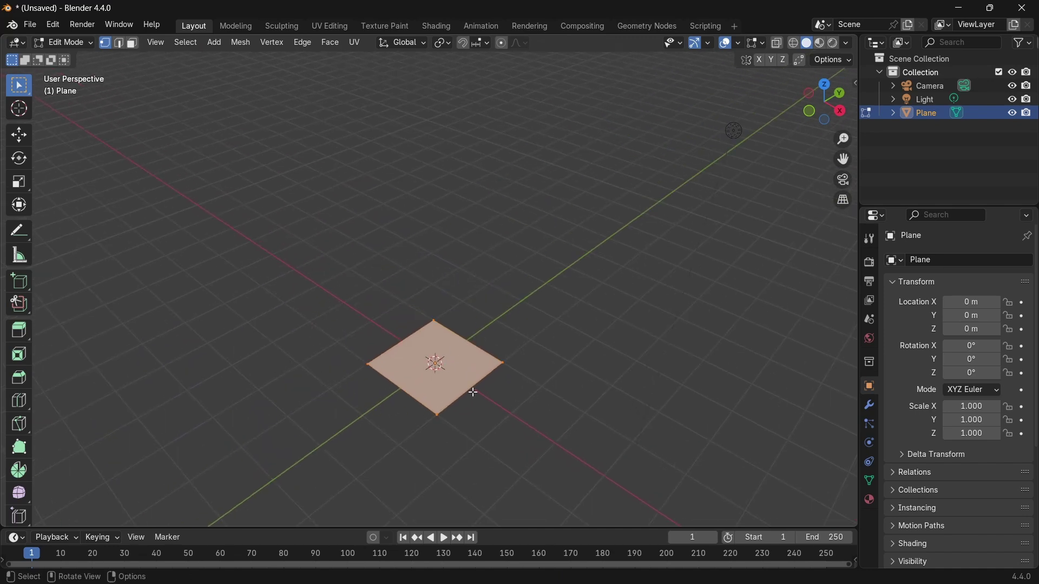
pyautogui.press('e')
pyautogui.rightClick(469, 344)
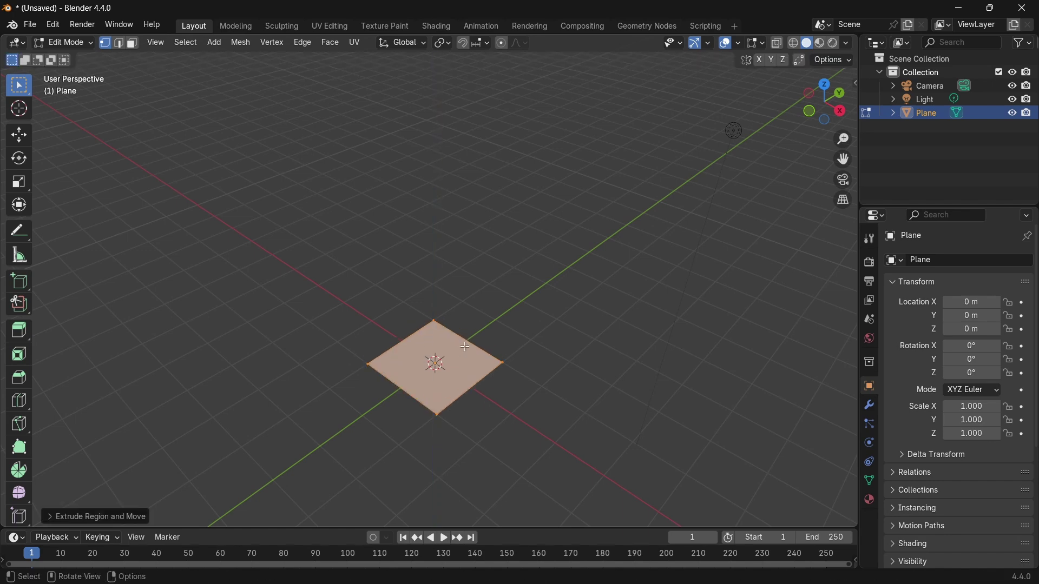
pyautogui.hotkey('ctrl', 'z')
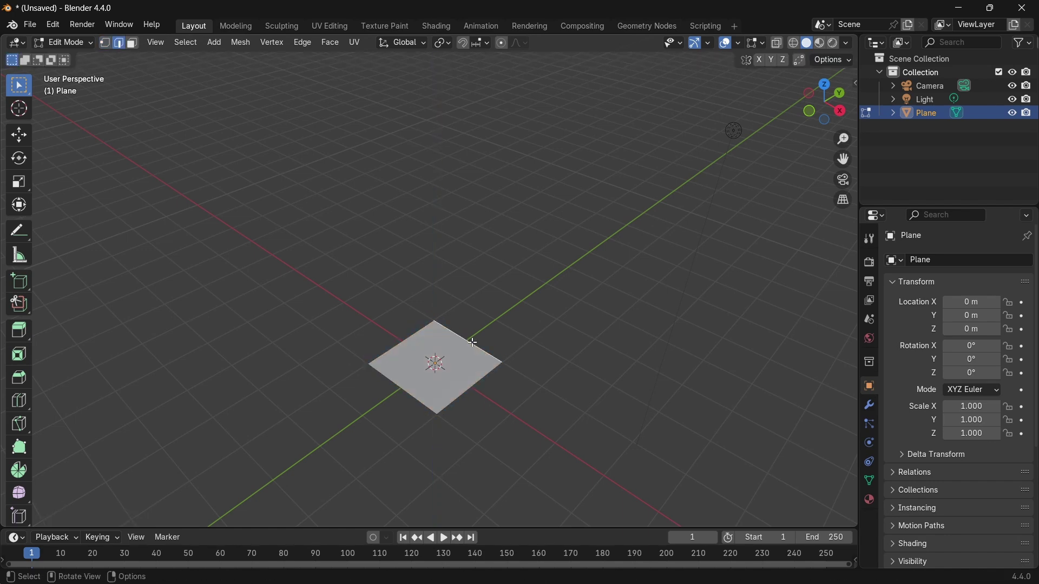
# Extrude the plane's +Y edge outward three times in top view, slanting the last two segments toward +X.
pyautogui.press('KP_7')
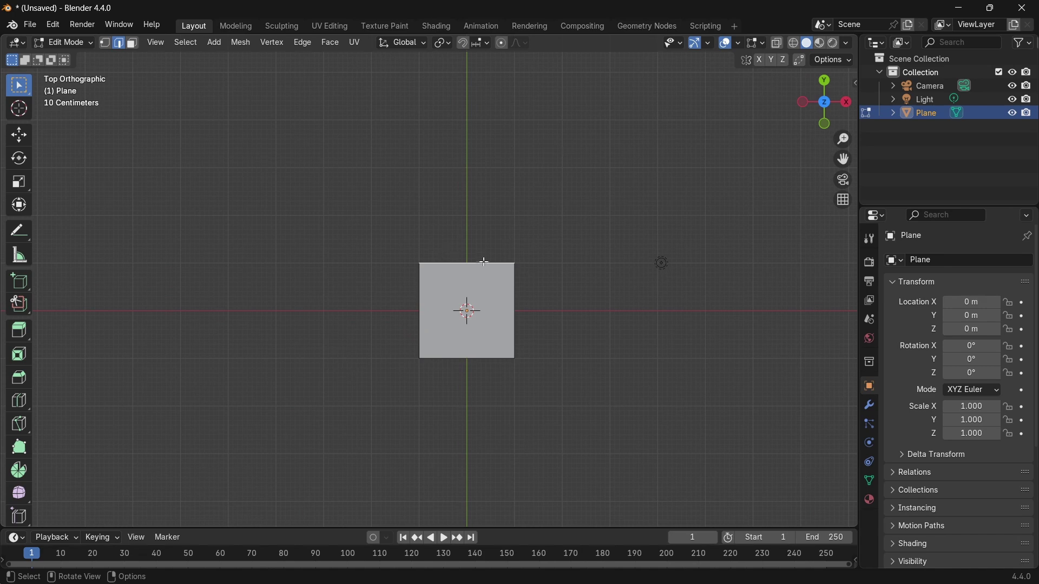
pyautogui.press('e')
pyautogui.click(482, 231)
pyautogui.press('e')
pyautogui.click(501, 187)
pyautogui.press('e')
pyautogui.click(566, 139)
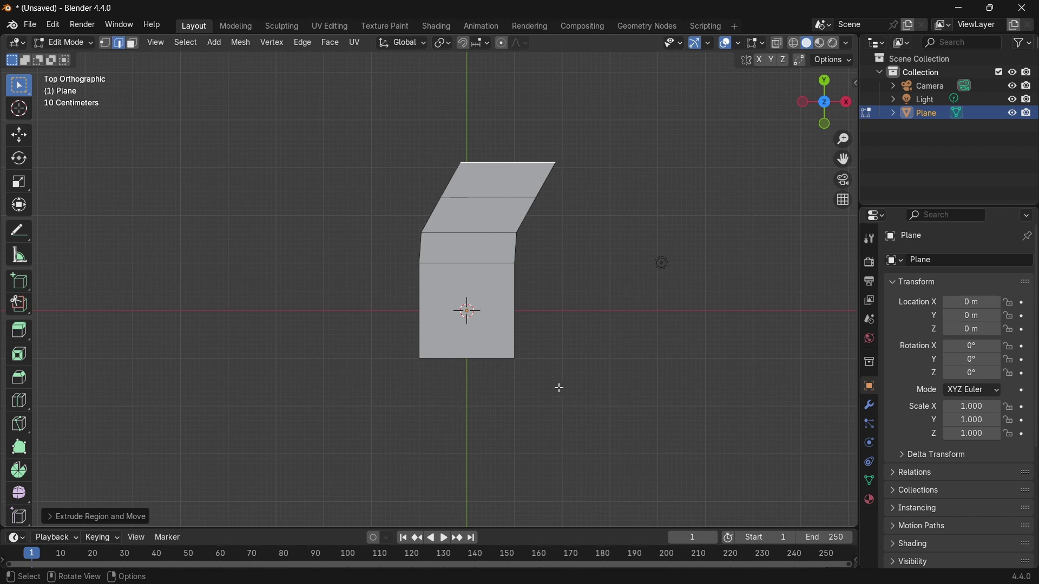
# Undo the edge extrusions back to the plain square and return to Object Mode.
pyautogui.press('Tab')
pyautogui.press('KP_5')
pyautogui.hotkey('ctrl', 'z')
pyautogui.hotkey('ctrl', 'z')
pyautogui.hotkey('ctrl', 'z')
pyautogui.hotkey('ctrl', 'z')
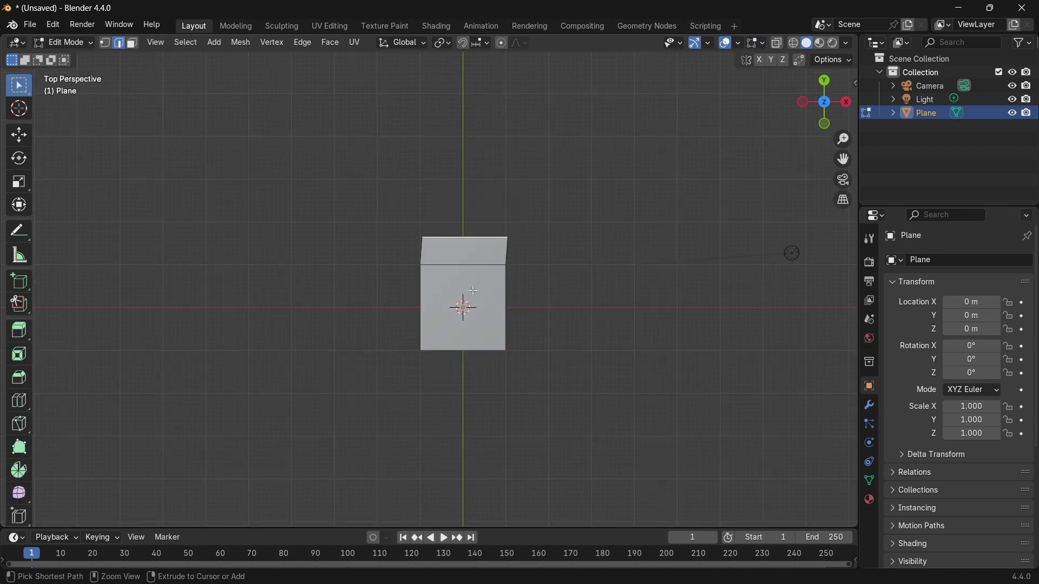
pyautogui.moveTo(645, 319); pyautogui.dragTo(679, 252, button='middle')
pyautogui.press('Tab')
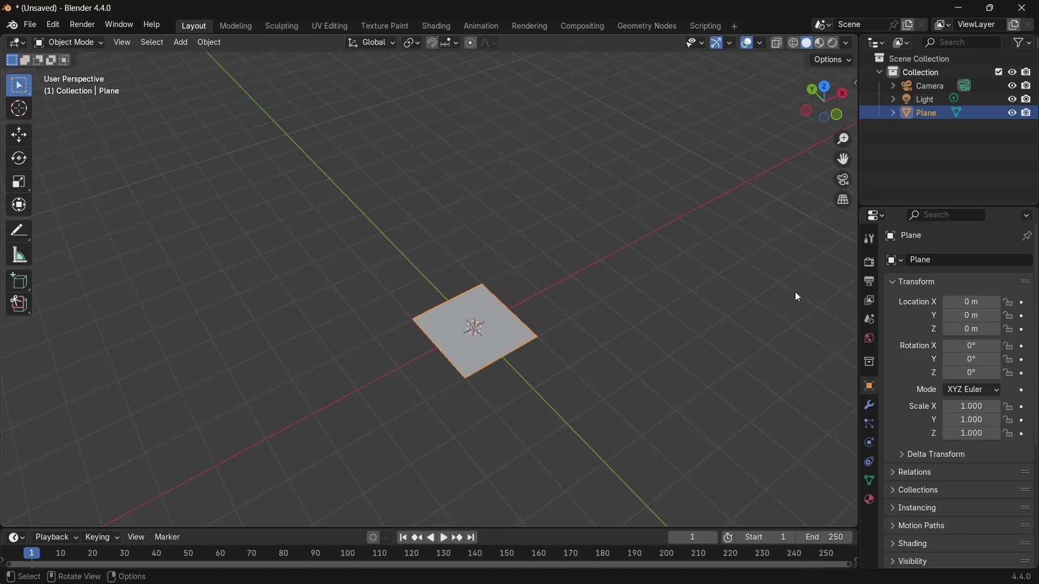
# Add a Screw modifier to the plane.
pyautogui.click(872, 406)
pyautogui.click(911, 264)
pyautogui.moveTo(898, 263)
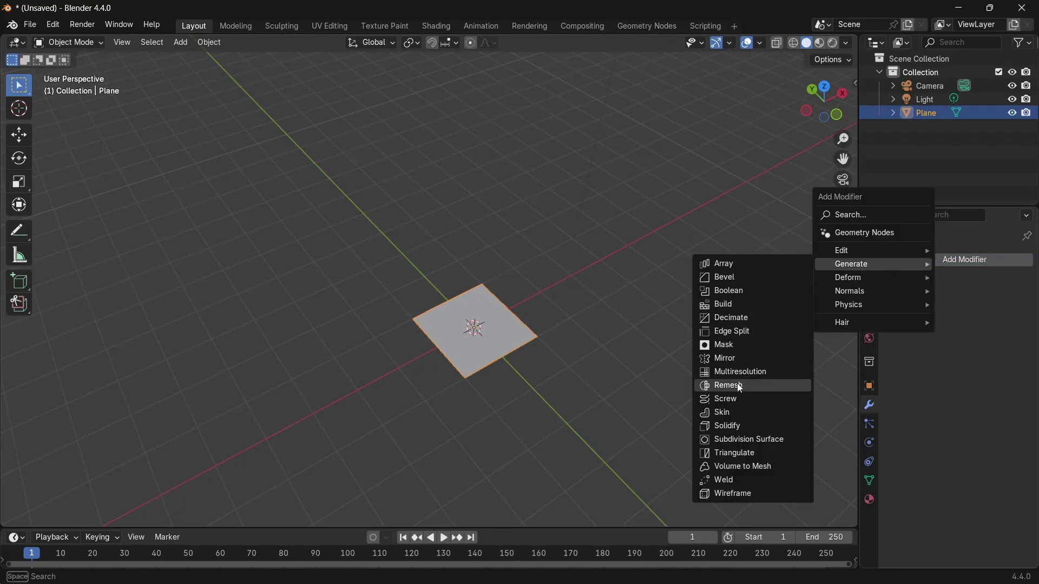
pyautogui.click(728, 400)
pyautogui.moveTo(605, 395); pyautogui.dragTo(421, 371, button='middle')
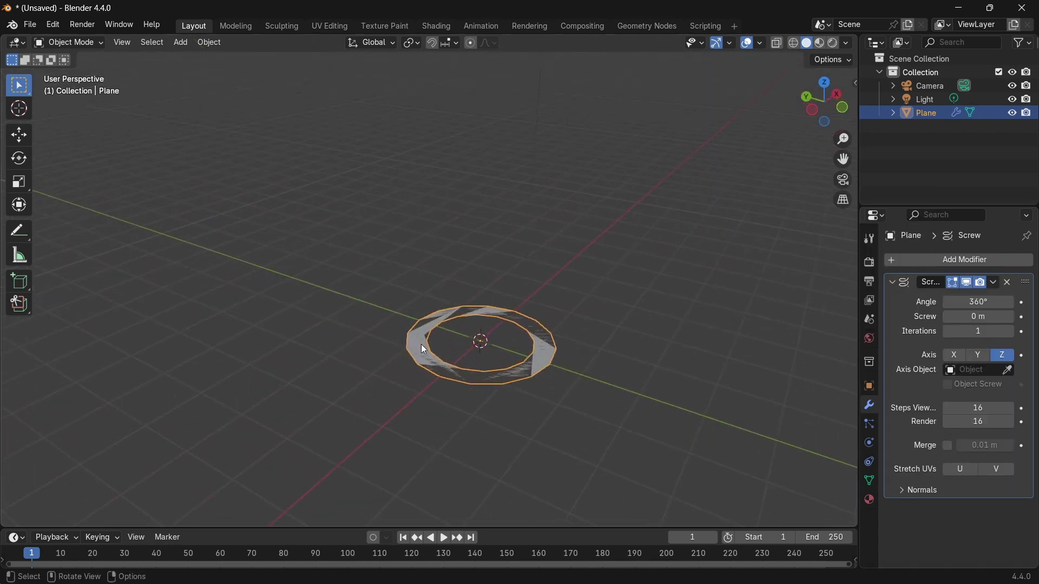
pyautogui.scroll(2, 530, 364)
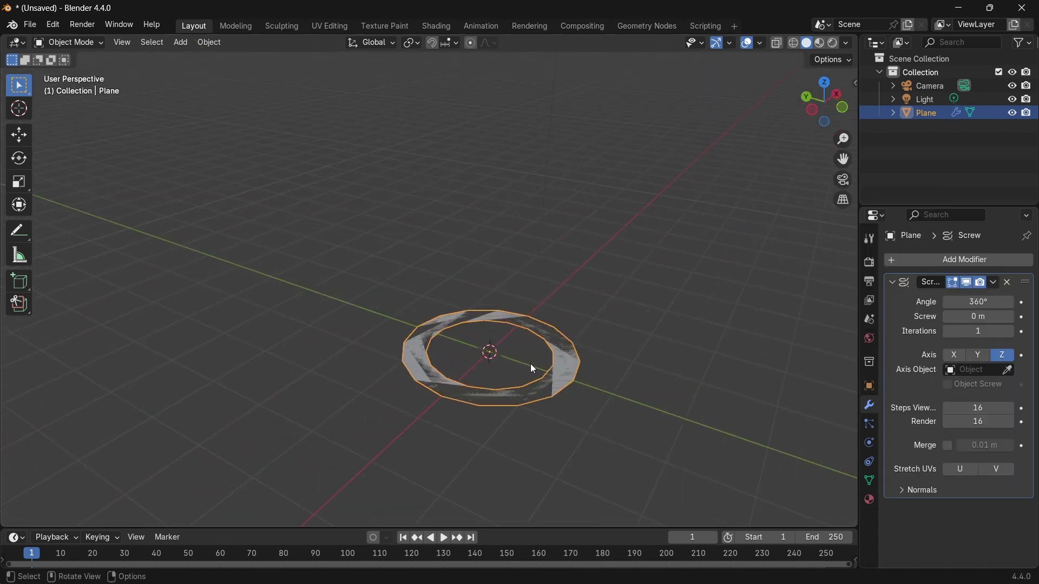
pyautogui.keyDown('shift'); pyautogui.moveTo(528, 378); pyautogui.dragTo(437, 311, button='middle'); pyautogui.keyUp('shift')
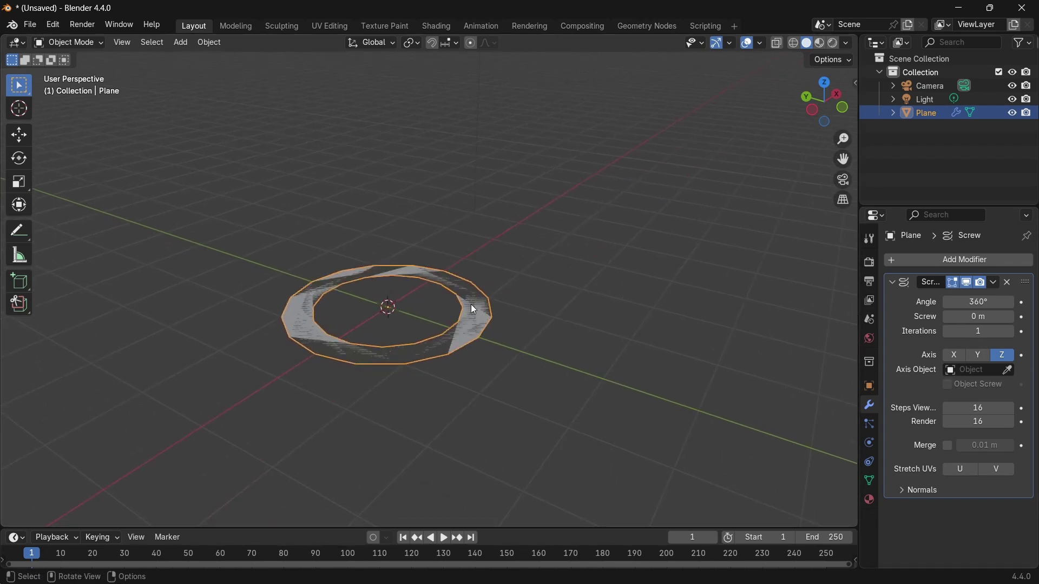
# Select the plane's entire mesh in Edit Mode and set the modifier's Screw offset to 2.6 m.
pyautogui.press('Tab')
pyautogui.moveTo(474, 313); pyautogui.dragTo(470, 331, button='middle')
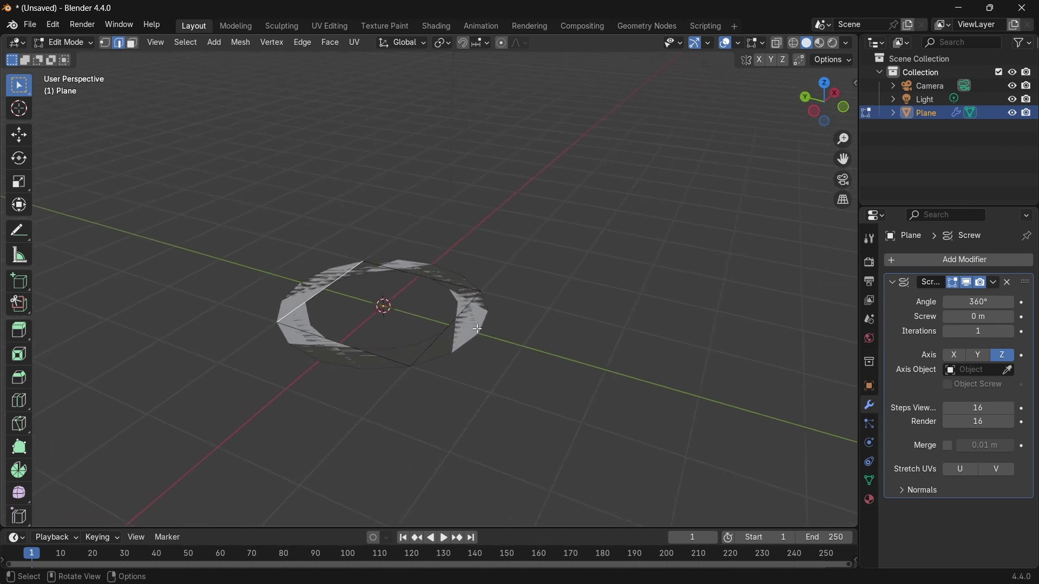
pyautogui.press('a')
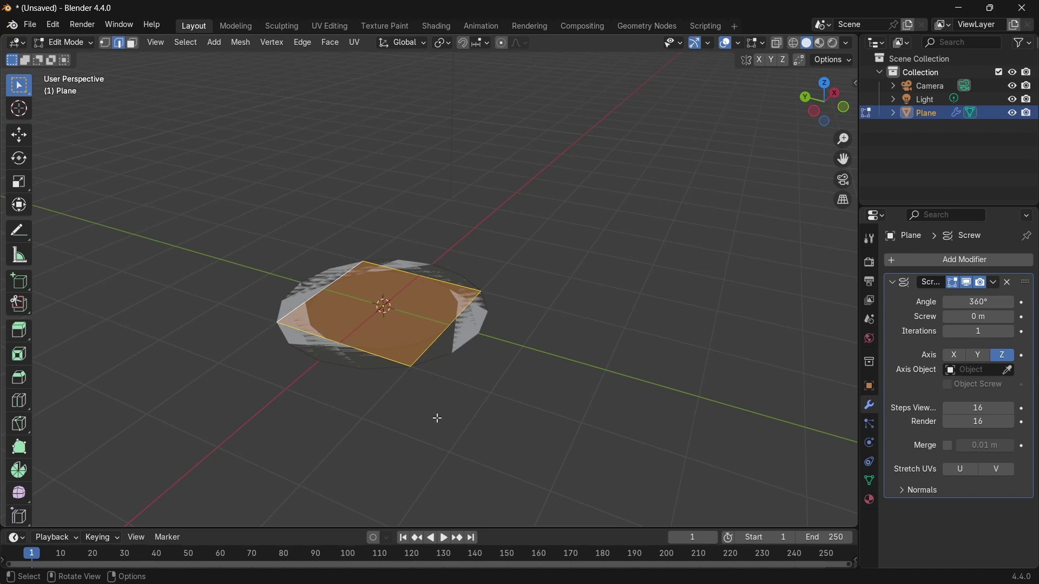
pyautogui.keyDown('shift'); pyautogui.moveTo(474, 400); pyautogui.dragTo(482, 396, button='middle'); pyautogui.keyUp('shift')
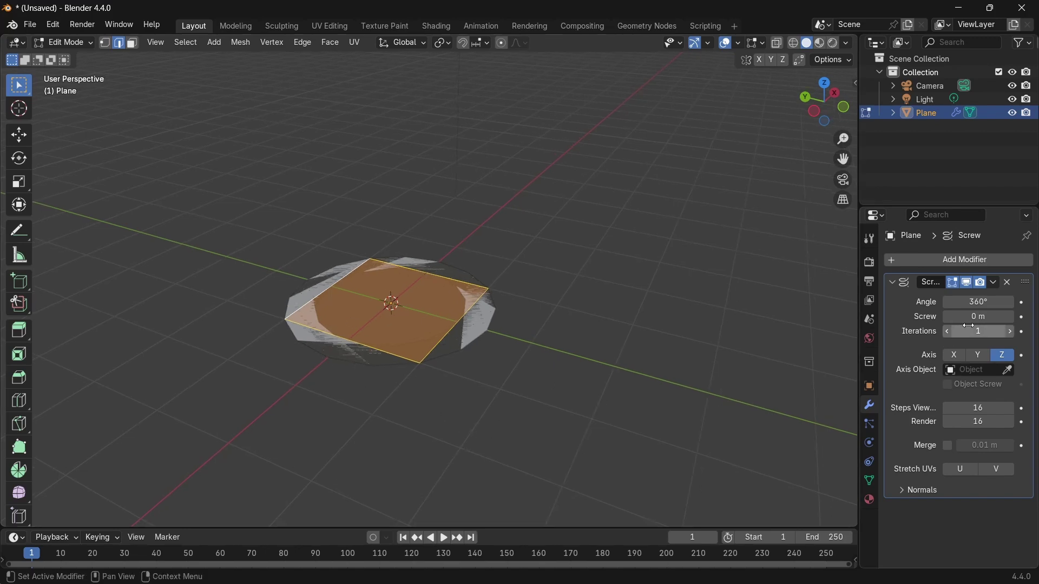
pyautogui.moveTo(974, 317); pyautogui.dragTo(1033, 317)
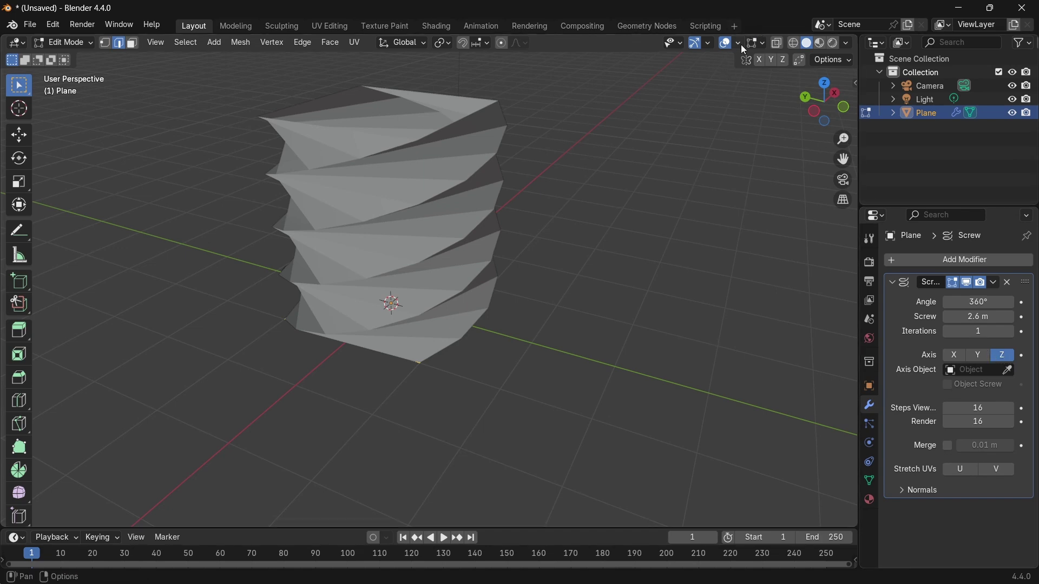
# Show the Z axis line in the viewport overlays.
pyautogui.click(757, 42)
pyautogui.moveTo(733, 45)
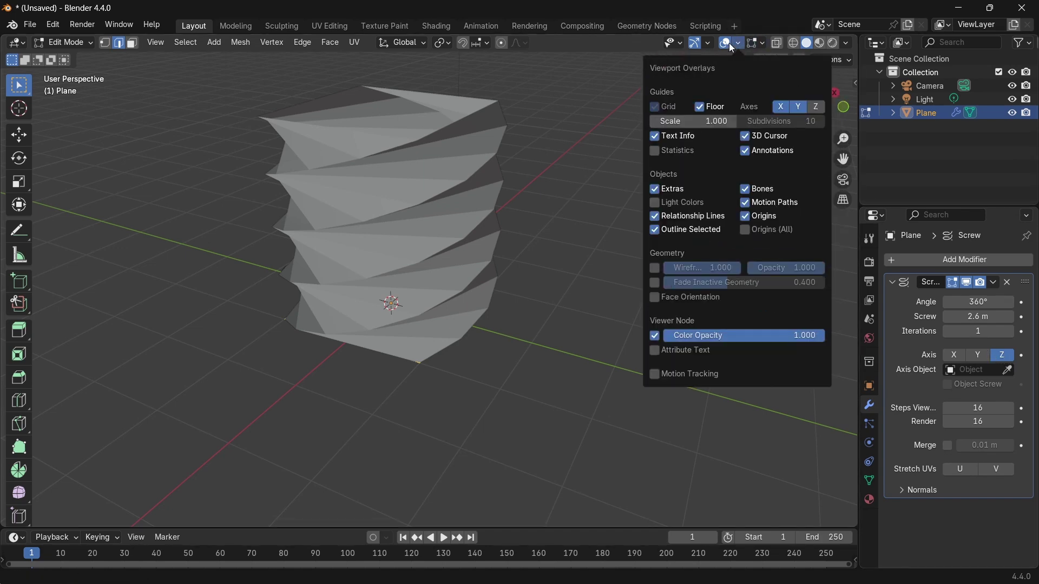
pyautogui.click(812, 107)
pyautogui.scroll(-4, 364, 158)
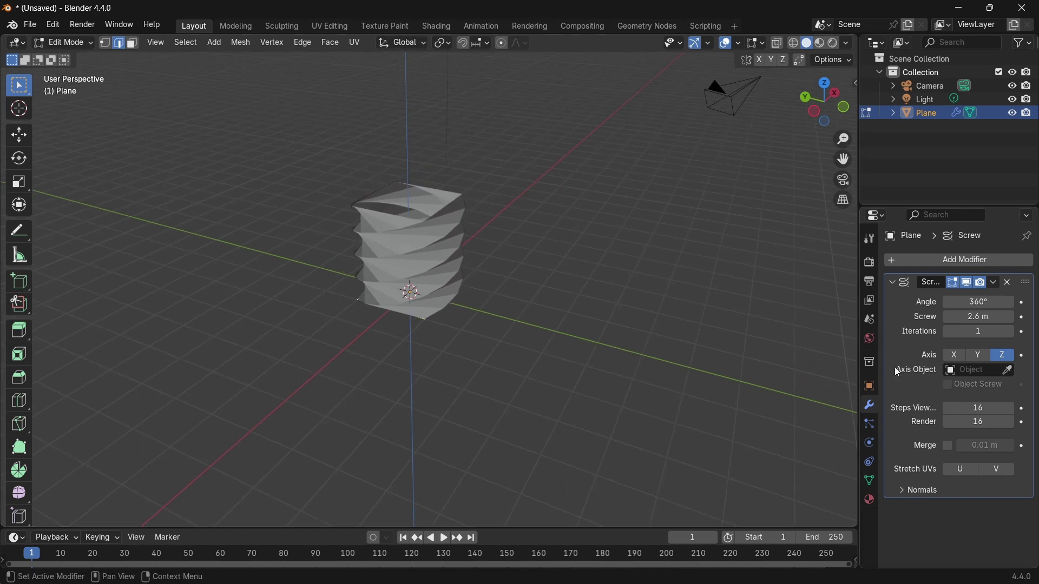
# Try the Screw modifier around the Y axis and set its axis to X.
pyautogui.click(979, 355)
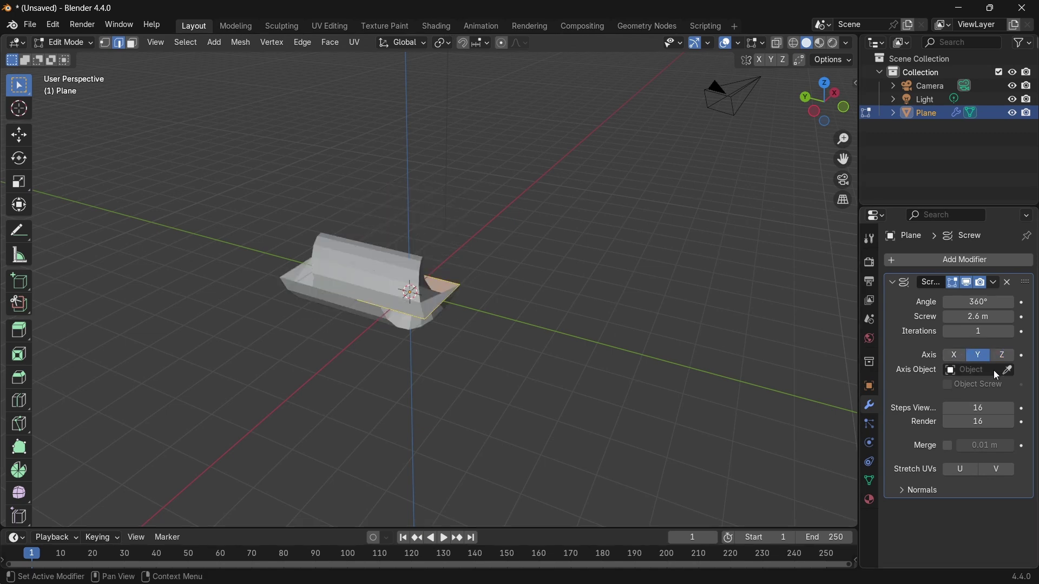
pyautogui.click(955, 356)
pyautogui.moveTo(524, 376); pyautogui.dragTo(486, 346, button='middle')
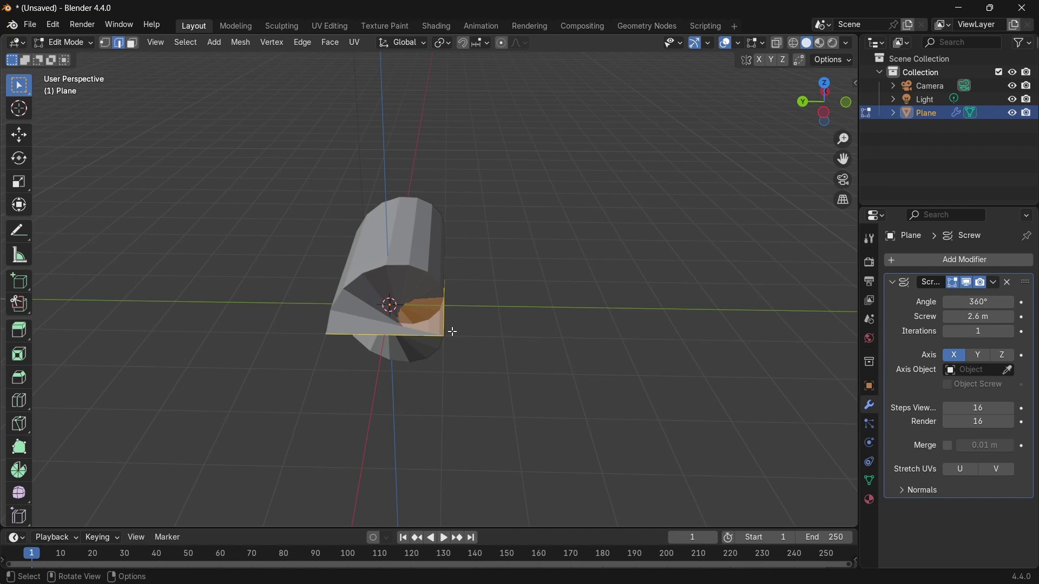
# Move the selected plane geometry back and forth along the global Y axis to reshape the screw.
pyautogui.press('g')
pyautogui.press('y')
pyautogui.click(382, 330)
pyautogui.moveTo(382, 330); pyautogui.dragTo(511, 311, button='middle')
pyautogui.press('g')
pyautogui.press('y')
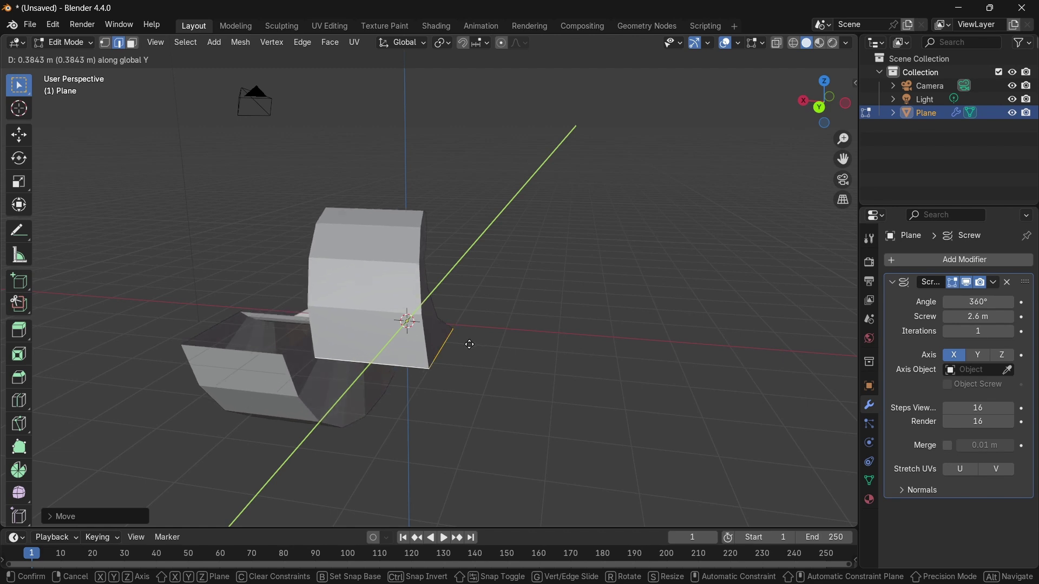
pyautogui.click(471, 345)
pyautogui.moveTo(472, 345); pyautogui.dragTo(510, 341, button='middle')
pyautogui.moveTo(783, 345); pyautogui.dragTo(822, 336, button='middle')
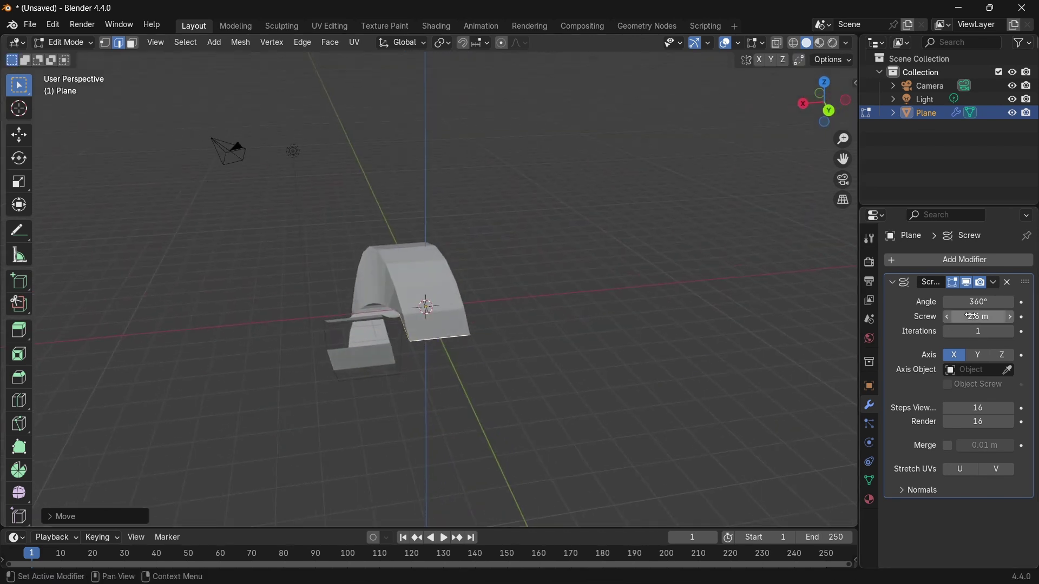
# Set the modifier's Screw offset to 2.4 m and its Iterations to 8.
pyautogui.moveTo(973, 316); pyautogui.dragTo(995, 316)
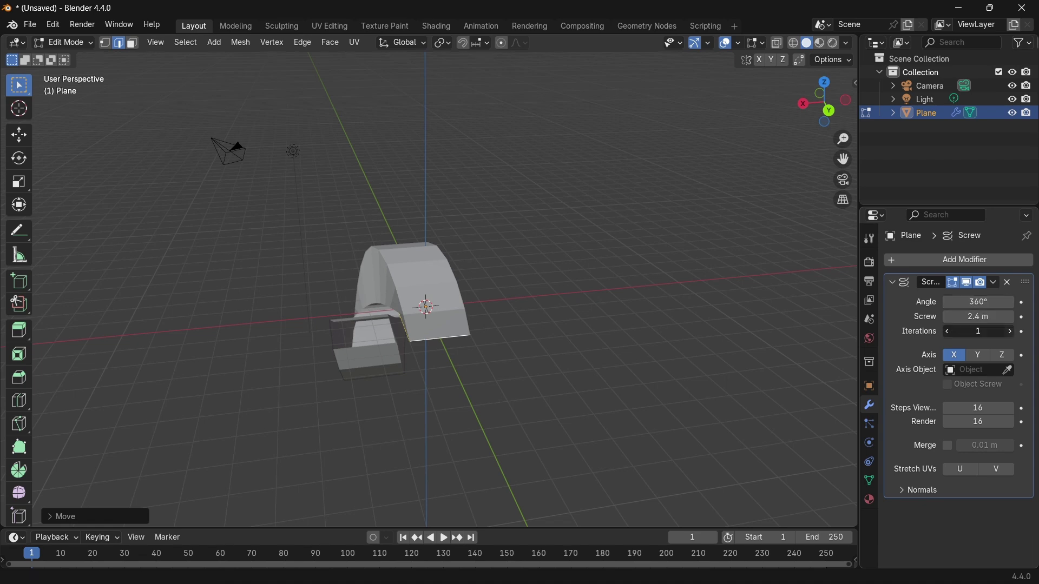
pyautogui.click(1012, 333)
pyautogui.click(1013, 333)
pyautogui.click(1013, 333)
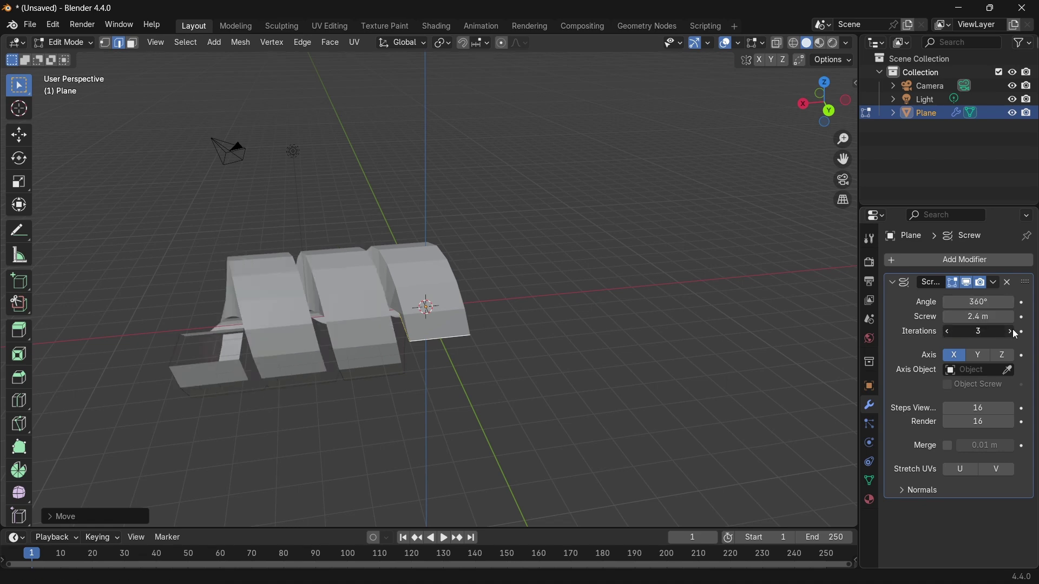
pyautogui.click(1013, 332)
pyautogui.click(1013, 333)
pyautogui.click(1012, 333)
pyautogui.click(1013, 332)
pyautogui.moveTo(636, 318); pyautogui.dragTo(541, 295, button='middle')
# Set the Screw modifier's axis to Y and move the plane geometry along global X away from the origin.
pyautogui.click(983, 355)
pyautogui.moveTo(427, 323); pyautogui.dragTo(483, 362, button='middle')
pyautogui.press('g')
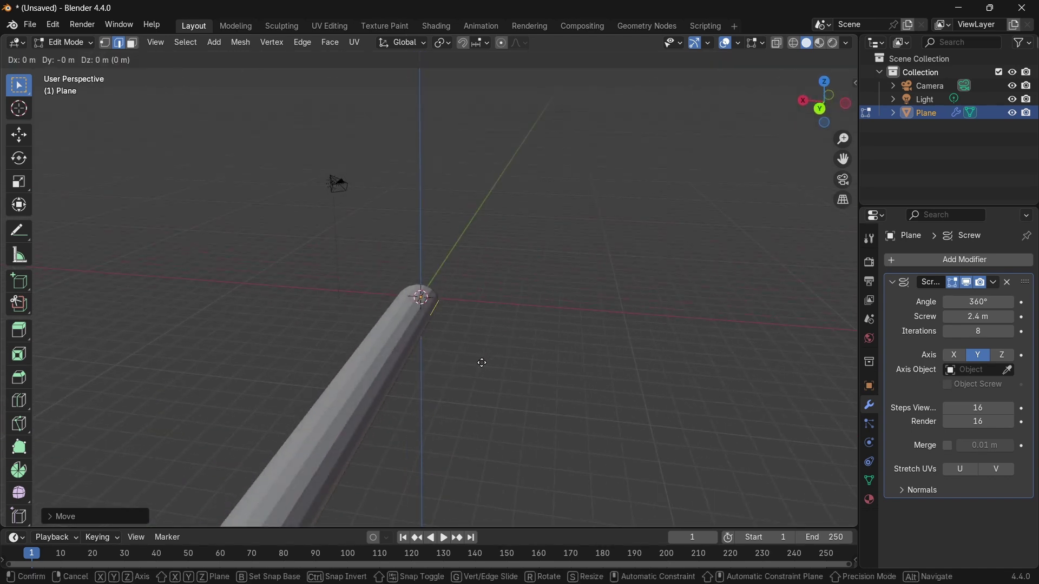
pyautogui.press('x')
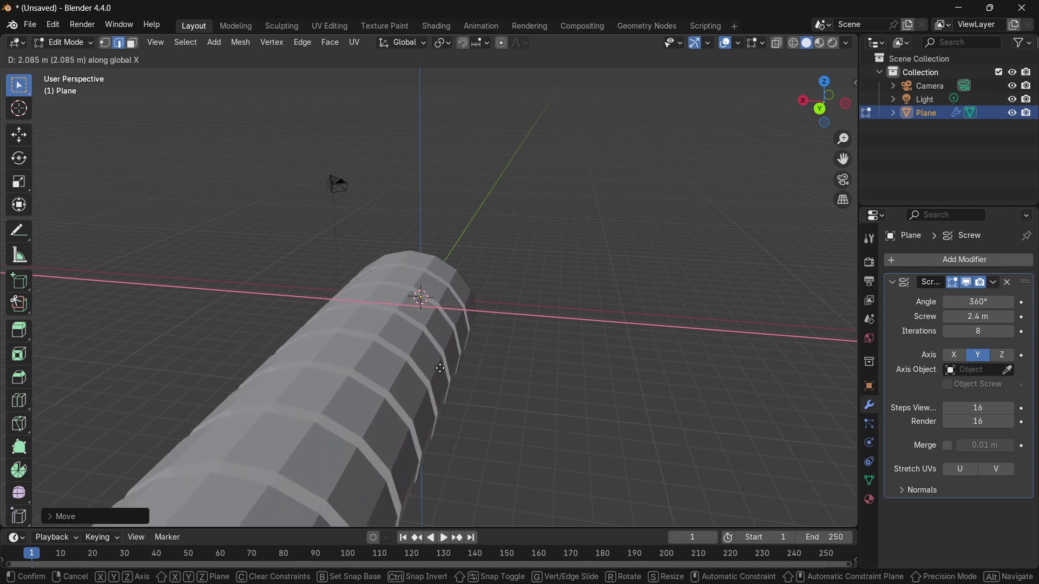
pyautogui.click(418, 372)
pyautogui.scroll(-3, 418, 371)
pyautogui.moveTo(468, 374); pyautogui.dragTo(541, 354, button='middle')
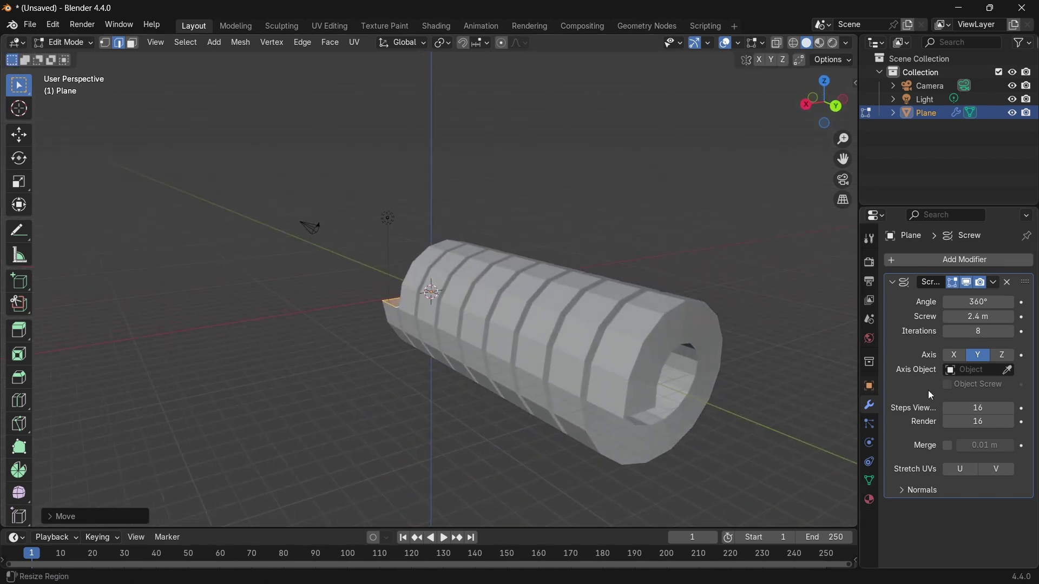
# Set the Screw modifier's axis to Z and inspect the spiral around the vertical axis.
pyautogui.click(1001, 355)
pyautogui.moveTo(476, 320); pyautogui.dragTo(504, 340, button='middle')
pyautogui.scroll(4, 520, 318)
pyautogui.scroll(1, 504, 340)
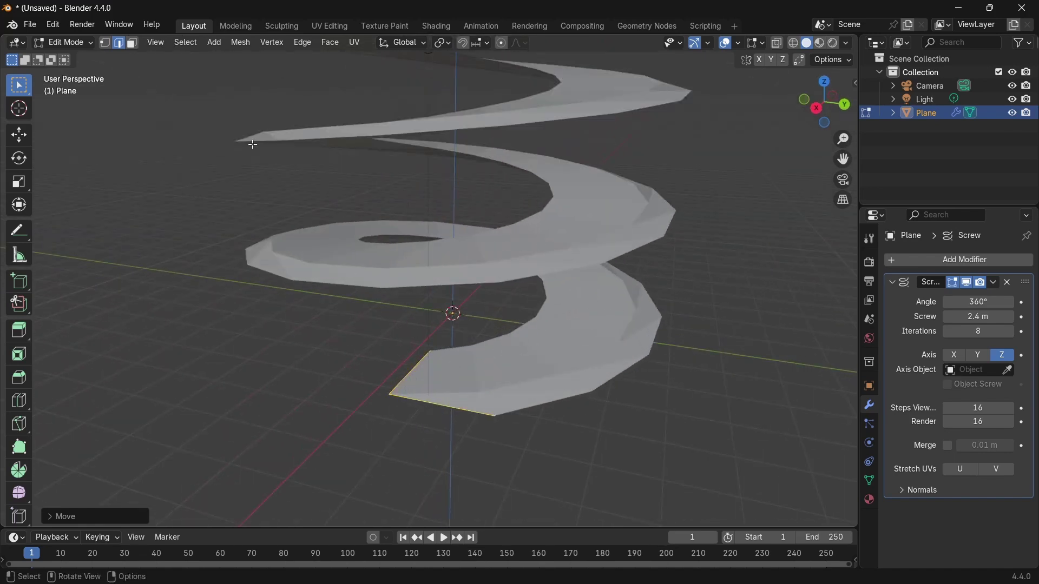
pyautogui.scroll(-4, 499, 371)
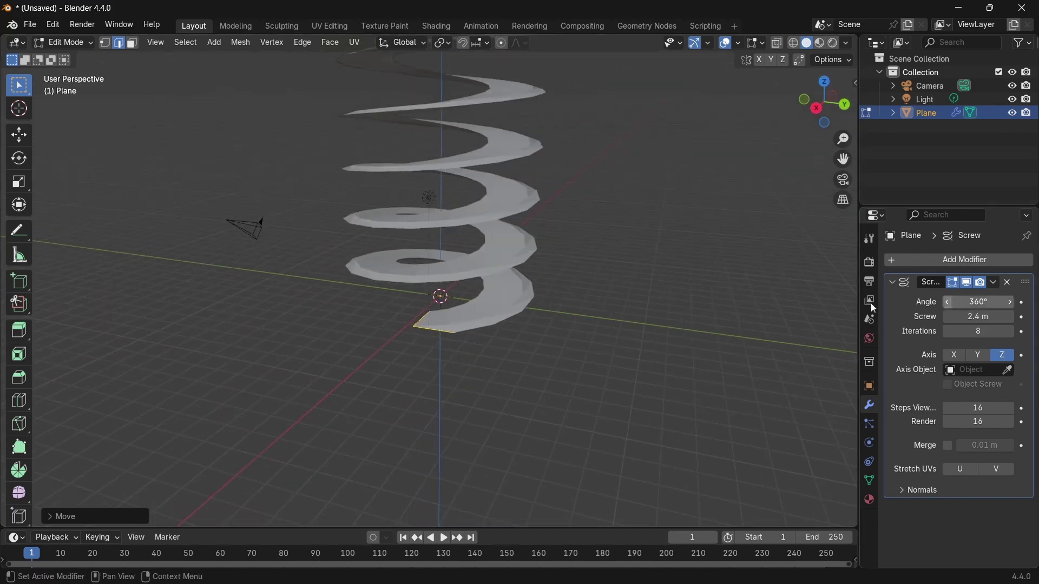
# Extrude the spiral's base plane downward along its normal to thicken the coils.
pyautogui.moveTo(480, 392); pyautogui.dragTo(494, 355, button='middle')
pyautogui.scroll(3, 494, 355)
pyautogui.press('e')
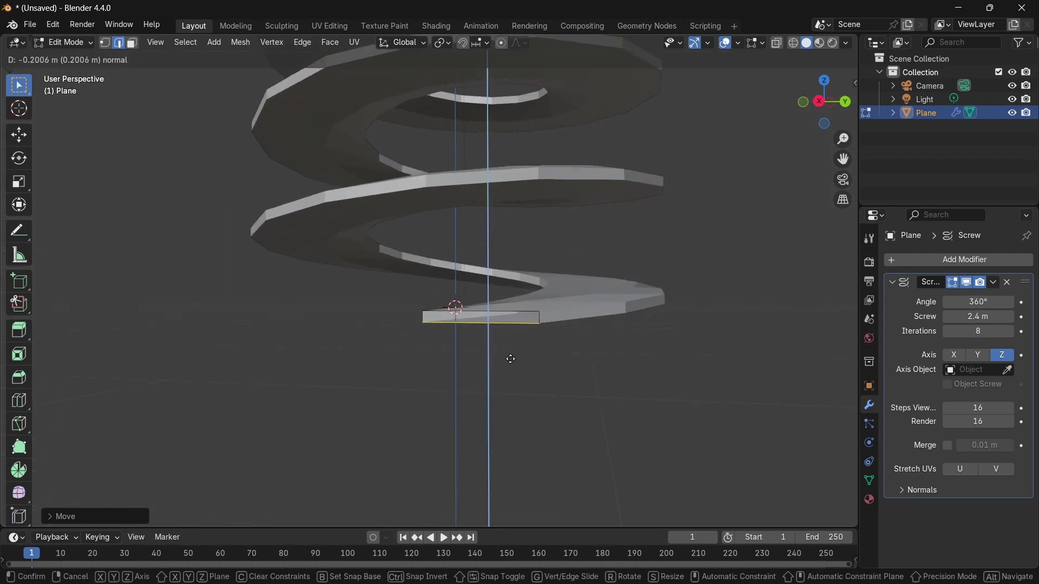
pyautogui.click(494, 443)
pyautogui.scroll(-4, 485, 411)
pyautogui.moveTo(475, 389); pyautogui.dragTo(507, 357, button='middle')
pyautogui.scroll(-2, 507, 358)
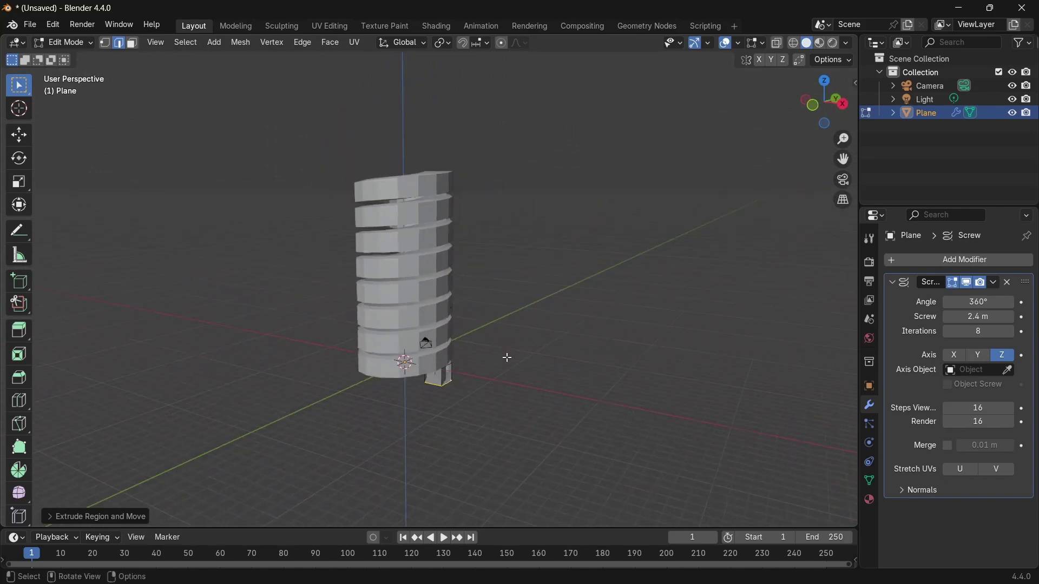
pyautogui.scroll(4, 447, 316)
# Return to Object Mode and delete the spiral object.
pyautogui.press('Tab')
pyautogui.scroll(-5, 443, 315)
pyautogui.scroll(5, 438, 319)
pyautogui.press('x')
pyautogui.click(433, 318)
# Add a new plane mesh at the origin and frame it in the viewport.
pyautogui.hotkey('shift', 'a')
pyautogui.moveTo(417, 317)
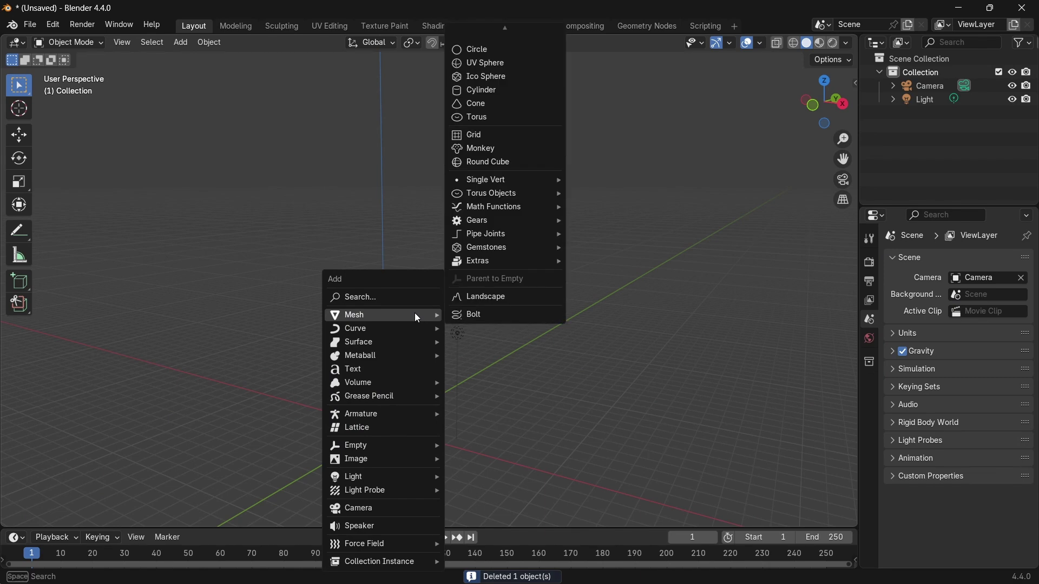
pyautogui.moveTo(514, 24)
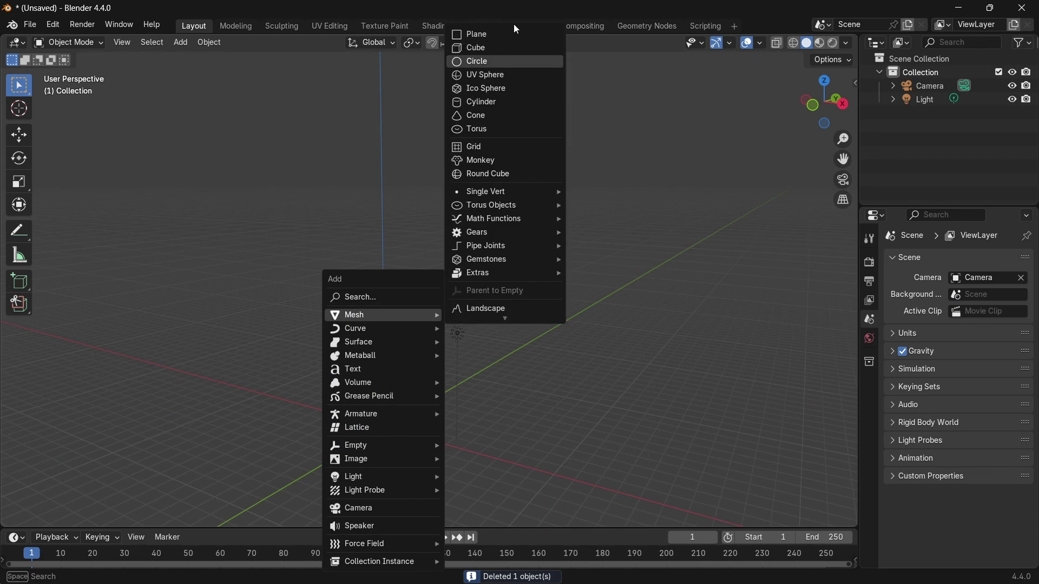
pyautogui.click(488, 36)
pyautogui.press('KP_Decimal')
pyautogui.scroll(-2, 414, 377)
pyautogui.moveTo(414, 377); pyautogui.dragTo(479, 393, button='middle')
pyautogui.scroll(-2, 465, 381)
pyautogui.moveTo(432, 357); pyautogui.dragTo(371, 350, button='middle')
# Merge all of the new plane's vertices at their center in Edit Mode and switch to the front view.
pyautogui.press('Tab')
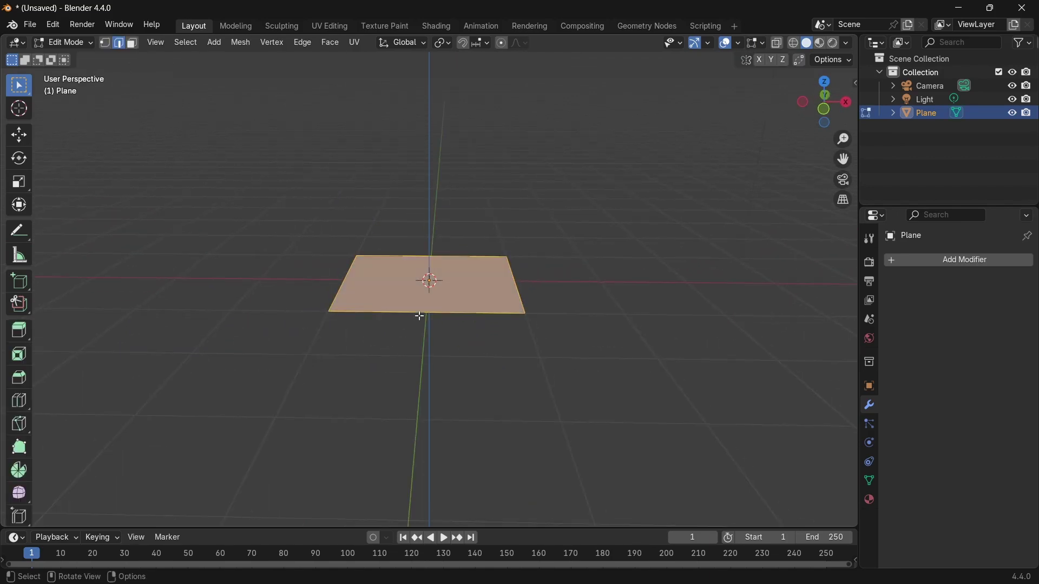
pyautogui.moveTo(492, 288); pyautogui.dragTo(479, 294, button='middle')
pyautogui.press('m')
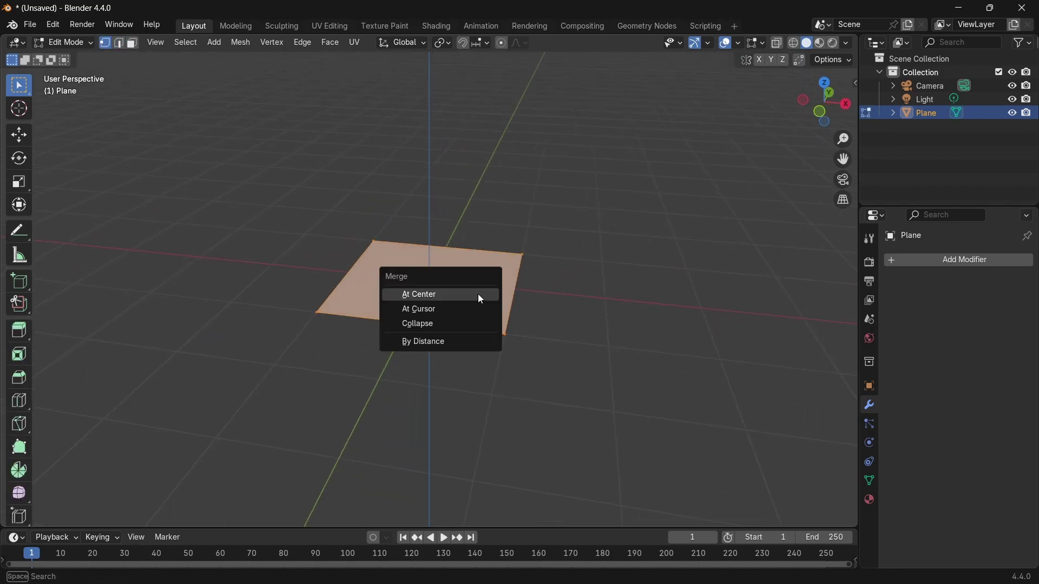
pyautogui.click(478, 294)
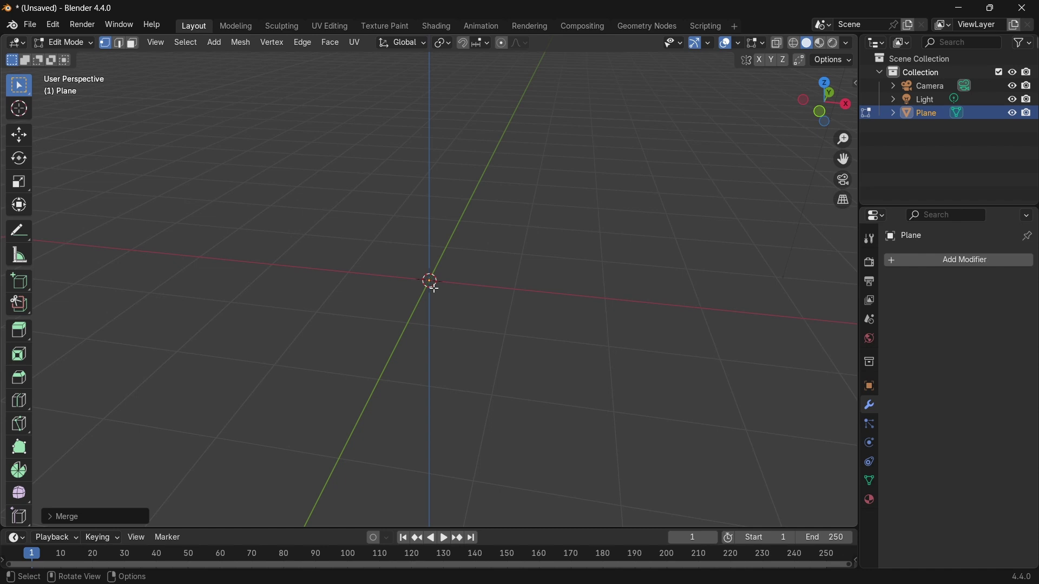
pyautogui.press('KP_1')
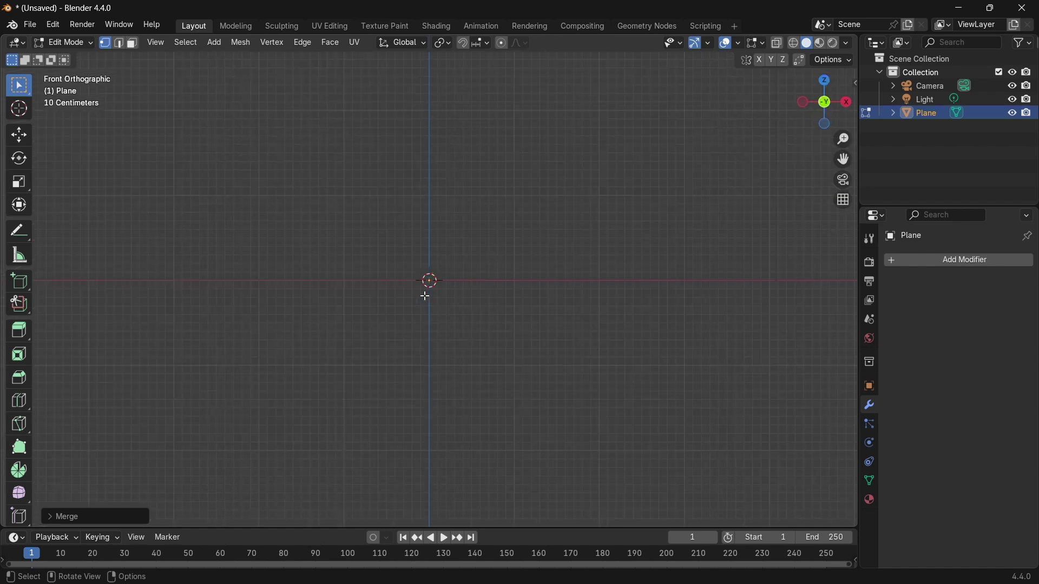
# Extrude the single vertex four times in the front view to draw a stepped profile rising outward from the origin.
pyautogui.press('e')
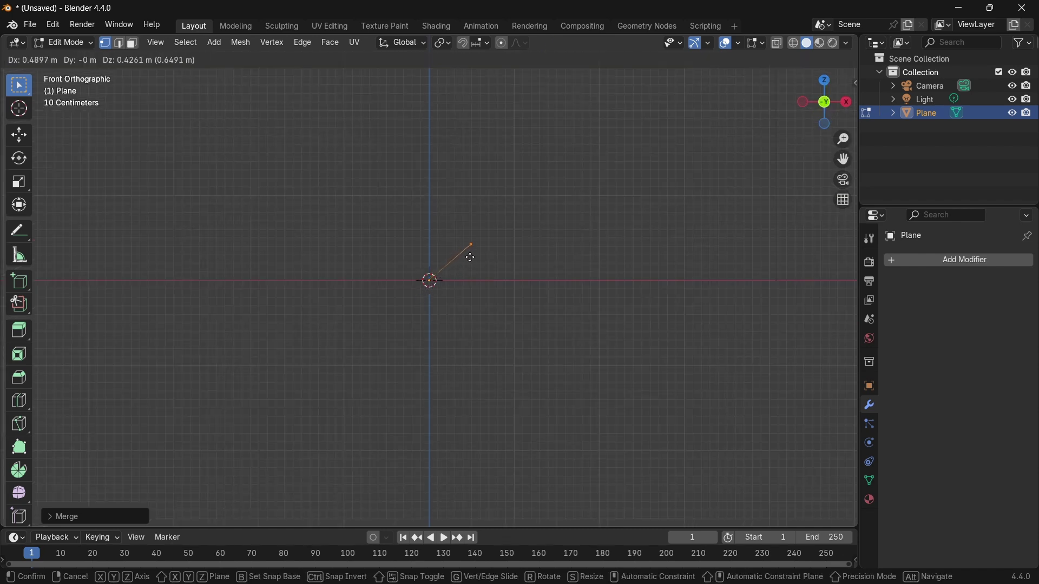
pyautogui.click(469, 259)
pyautogui.press('e')
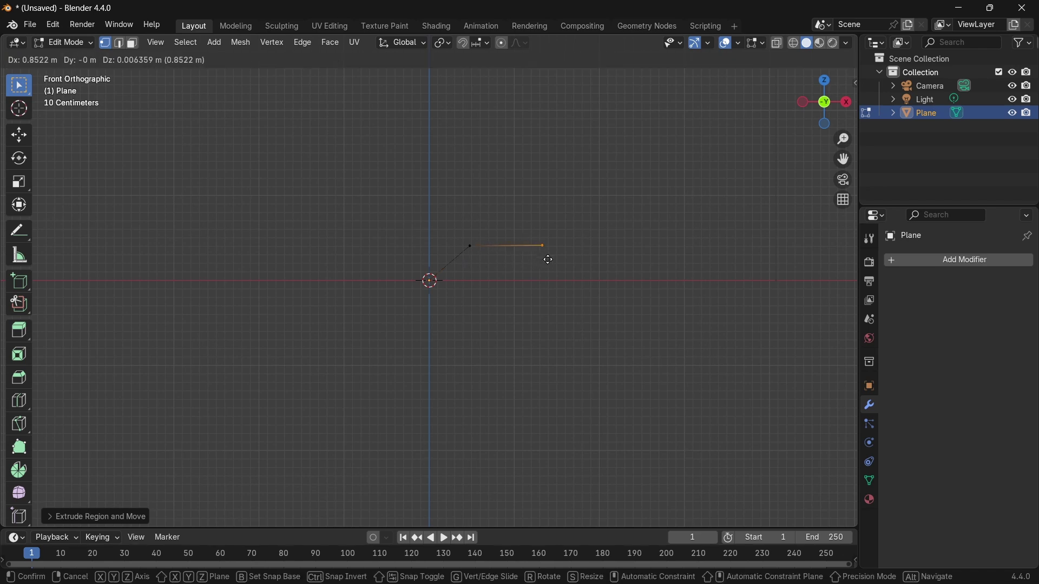
pyautogui.click(548, 259)
pyautogui.press('e')
pyautogui.click(565, 236)
pyautogui.press('e')
pyautogui.click(618, 235)
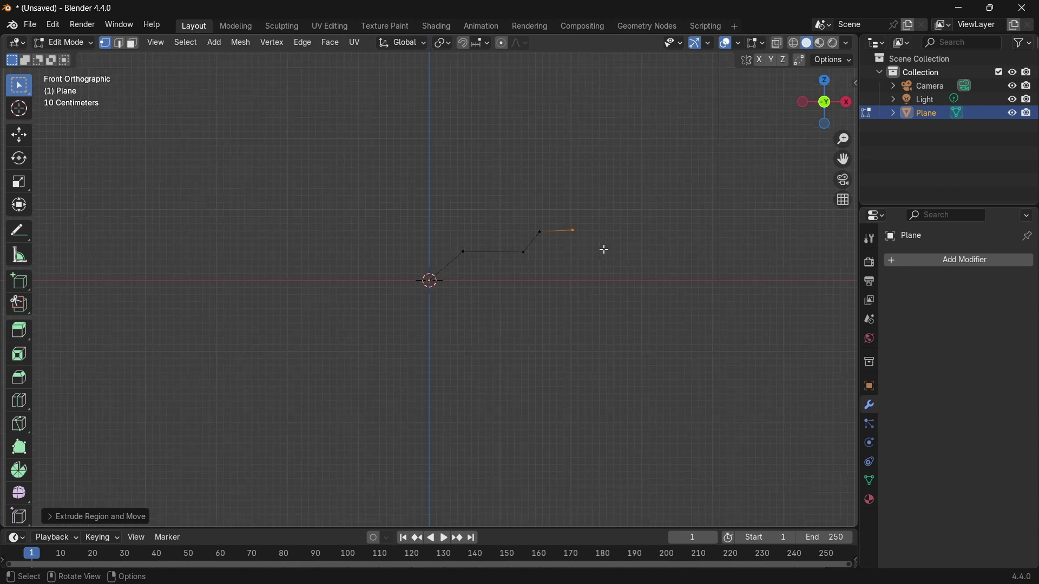
# Select the whole stepped profile and add a Screw modifier to it.
pyautogui.press('a')
pyautogui.moveTo(603, 246); pyautogui.dragTo(566, 254, button='middle')
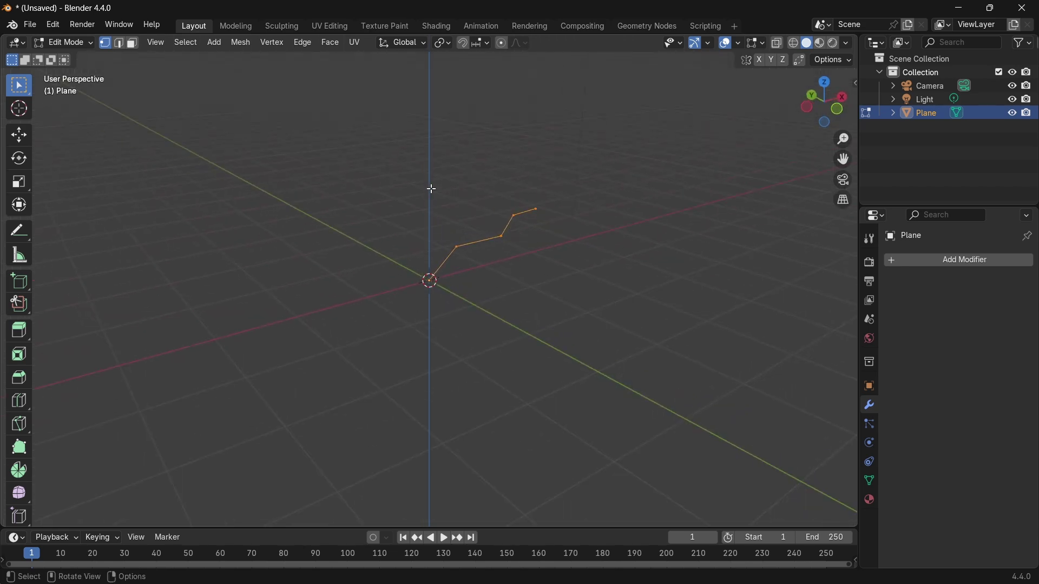
pyautogui.click(967, 261)
pyautogui.moveTo(969, 262)
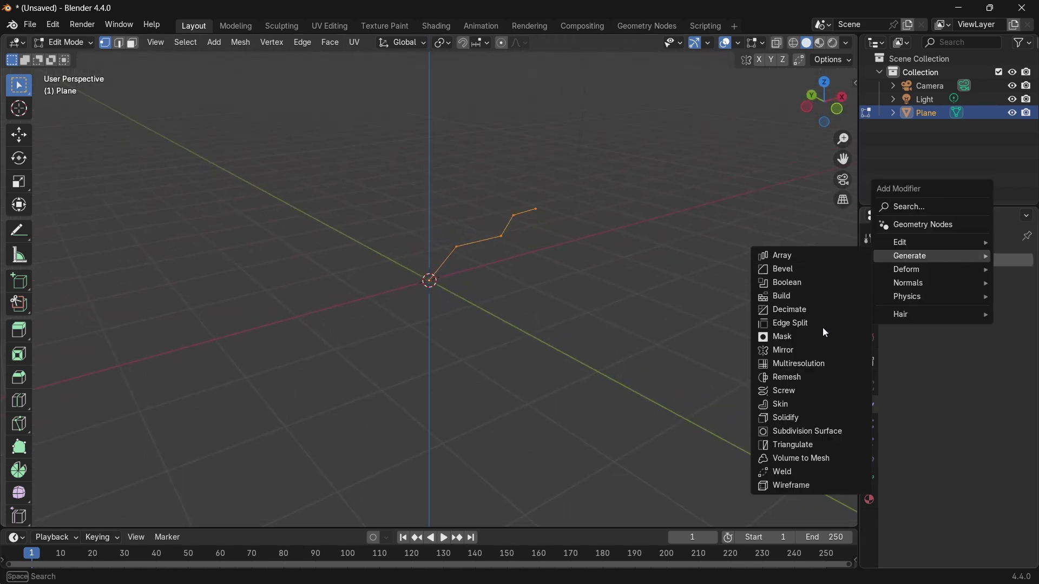
pyautogui.click(789, 396)
pyautogui.moveTo(614, 294); pyautogui.dragTo(565, 304, button='middle')
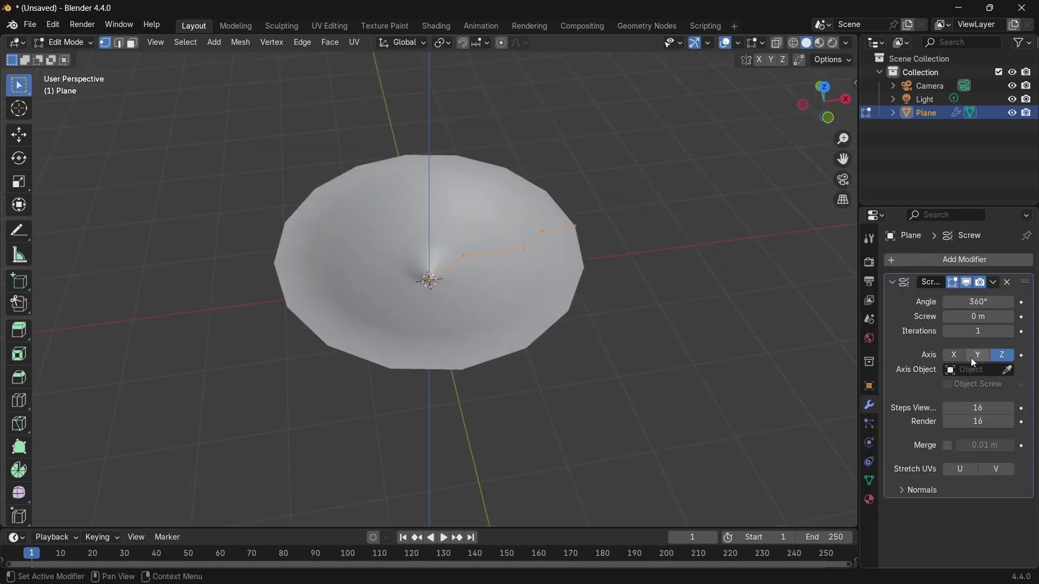
# Set the Screw modifier's screw offset to 0.7 m, keeping the angle at 360°.
pyautogui.moveTo(984, 304)
pyautogui.mouseDown()
pyautogui.moveTo(960, 304)
pyautogui.moveTo(983, 304)
pyautogui.mouseUp()
pyautogui.moveTo(411, 360); pyautogui.dragTo(505, 318, button='middle')
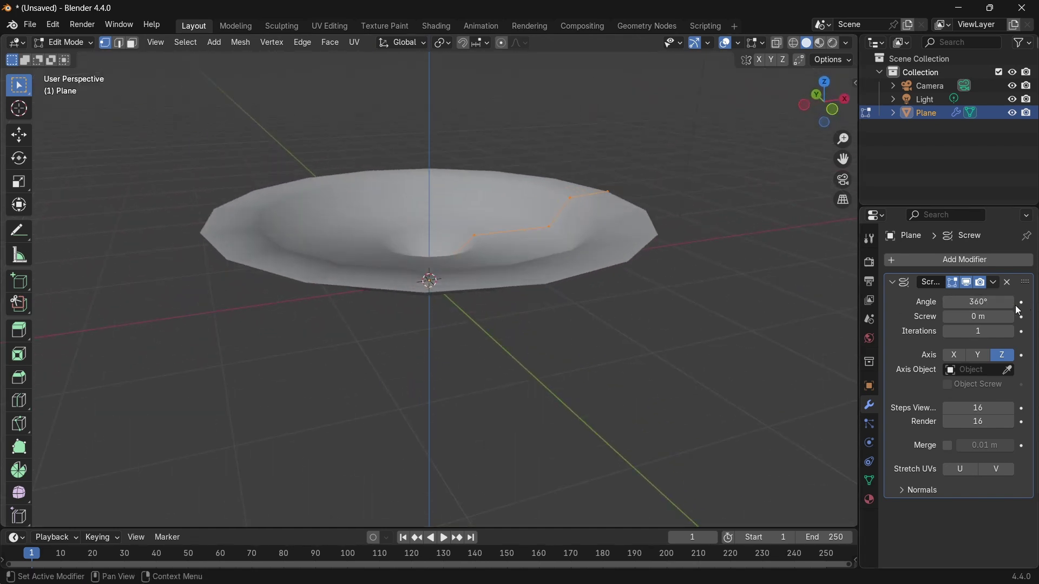
pyautogui.moveTo(982, 316); pyautogui.dragTo(1004, 316)
pyautogui.moveTo(589, 309); pyautogui.dragTo(502, 265, button='middle')
# Extrude the whole profile slightly downward to give the screw shape thickness.
pyautogui.press('e')
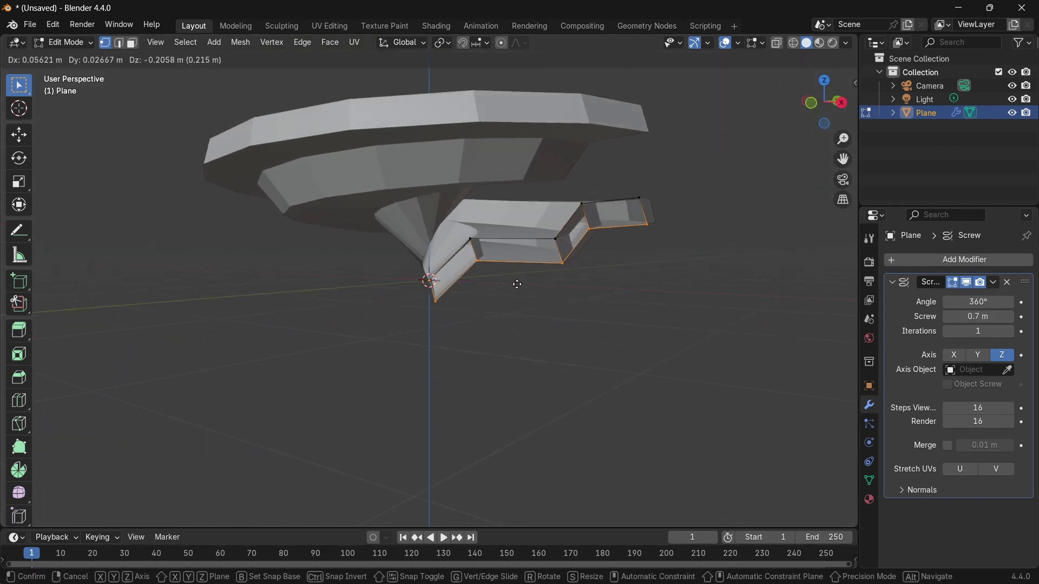
pyautogui.click(521, 278)
pyautogui.moveTo(522, 280); pyautogui.dragTo(179, 258, button='middle')
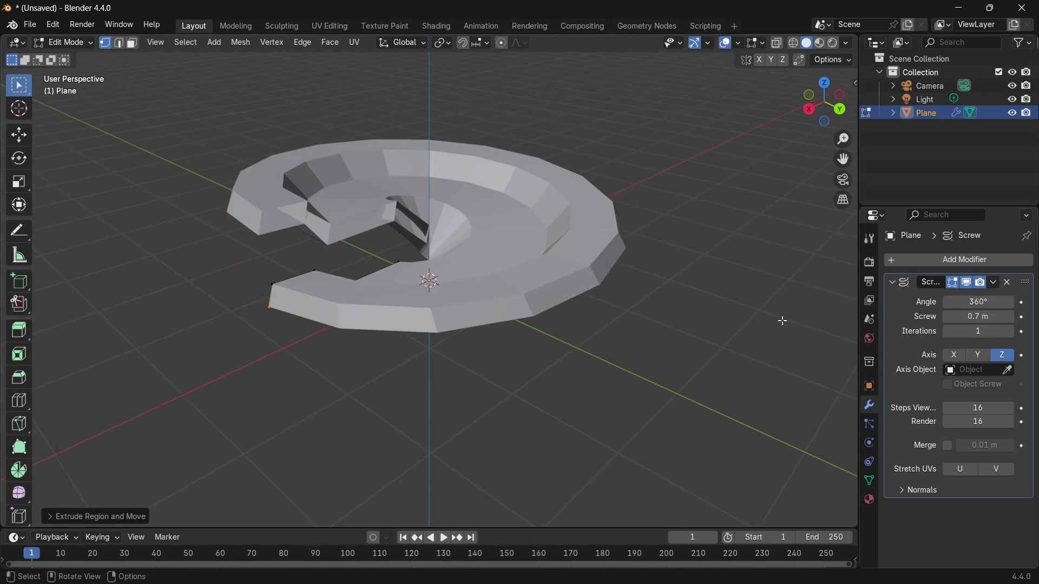
# Set the Screw modifier's iterations to 4 to stack the coils.
pyautogui.moveTo(972, 329); pyautogui.dragTo(989, 329)
pyautogui.scroll(-4, 584, 288)
pyautogui.moveTo(489, 291); pyautogui.dragTo(32, 281, button='middle')
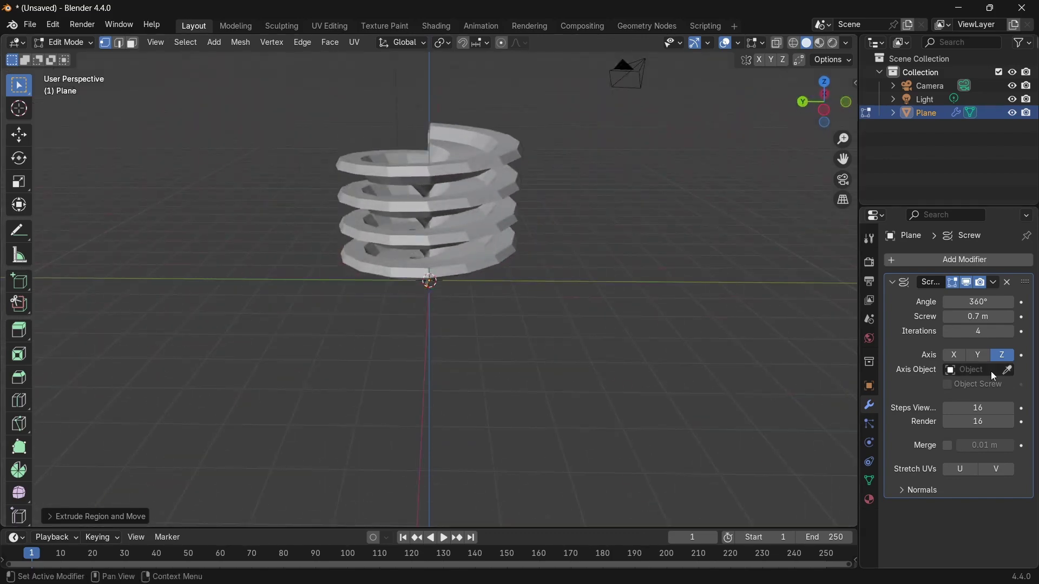
pyautogui.moveTo(546, 295); pyautogui.dragTo(579, 297, button='middle')
# Return to Object Mode and delete the coiled screw object.
pyautogui.press('Tab')
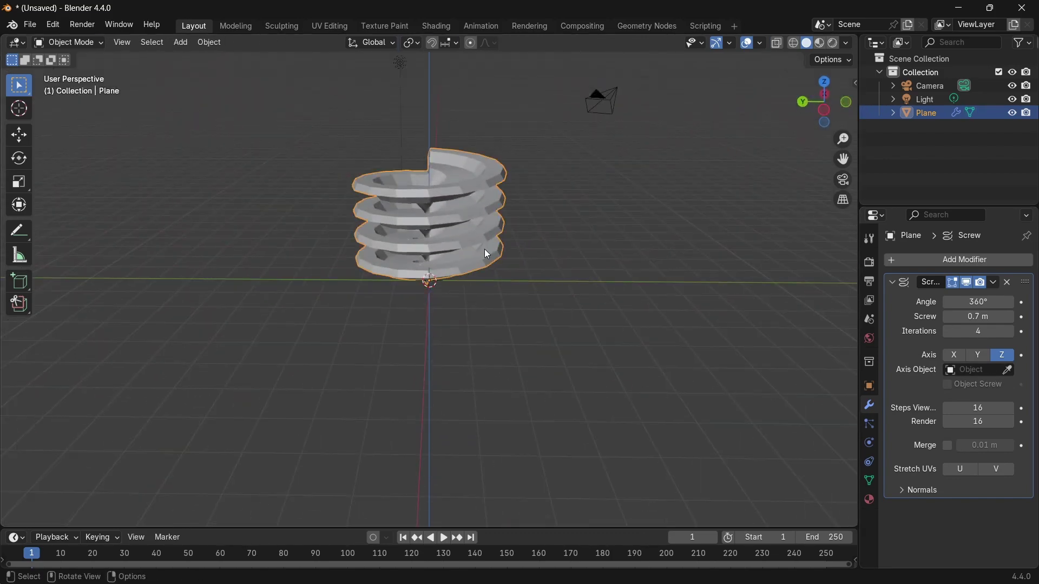
pyautogui.press('x')
pyautogui.click(483, 254)
# Add a cube and move it away from the origin to about X 0.83 m, Y 3.58 m, Z 2.28 m.
pyautogui.hotkey('shift', 'a')
pyautogui.moveTo(501, 254)
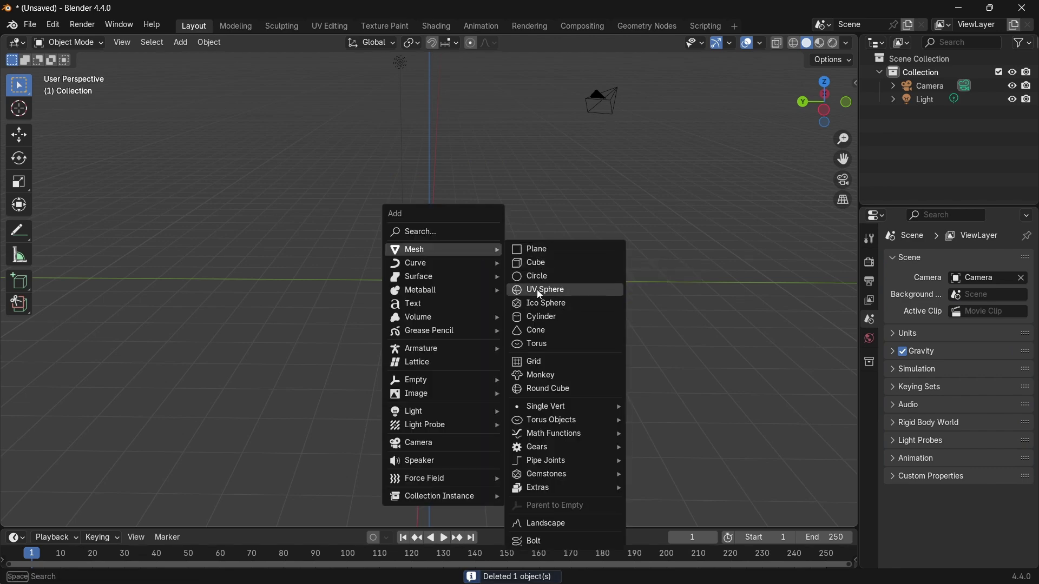
pyautogui.moveTo(441, 249)
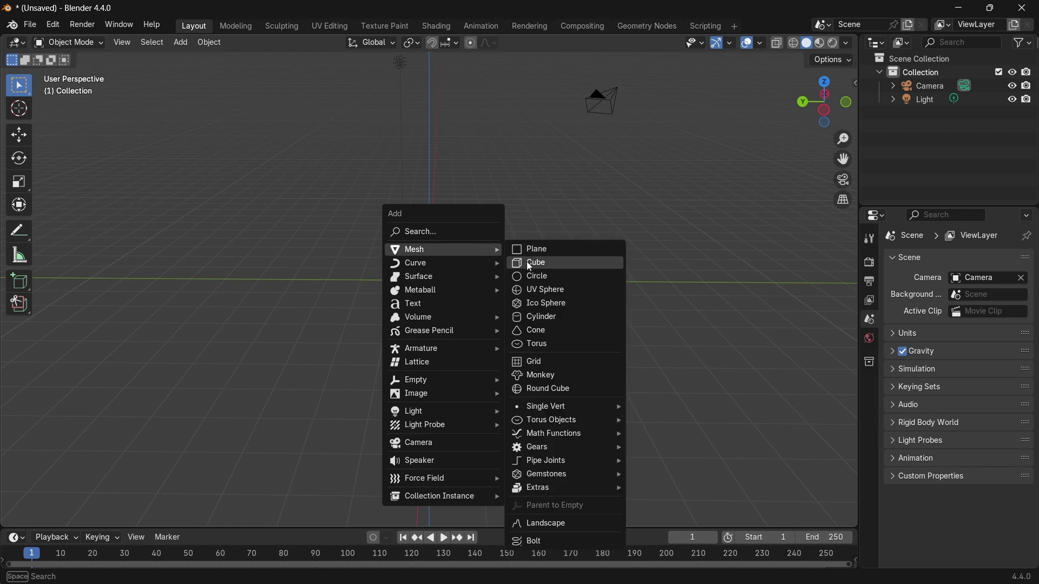
pyautogui.click(527, 263)
pyautogui.scroll(2, 460, 217)
pyautogui.moveTo(439, 294); pyautogui.dragTo(274, 176)
pyautogui.press('g')
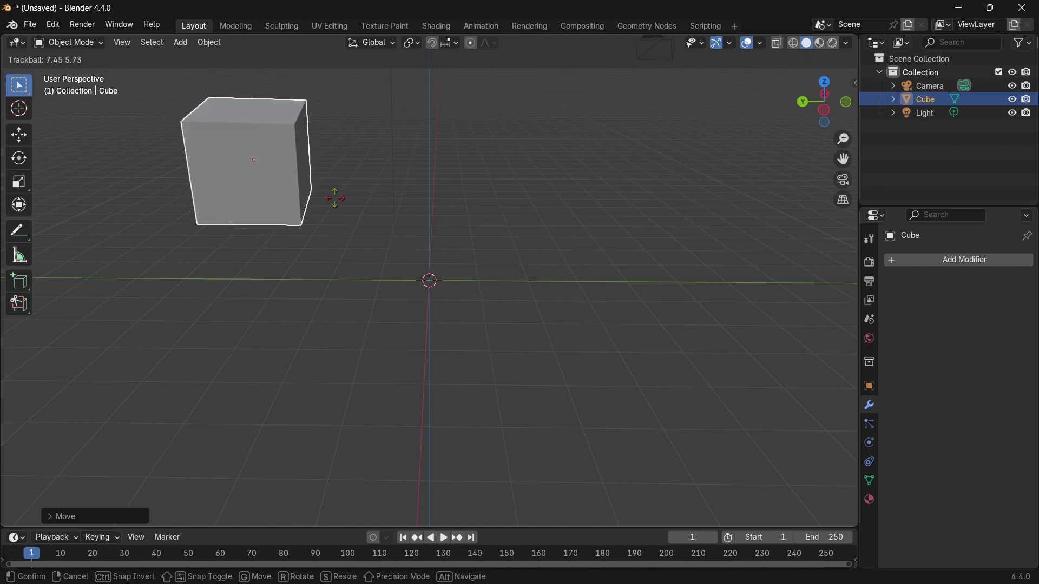
pyautogui.press('Escape')
# Add a plane at the origin and give it a Screw modifier.
pyautogui.hotkey('shift', 'a')
pyautogui.moveTo(429, 245)
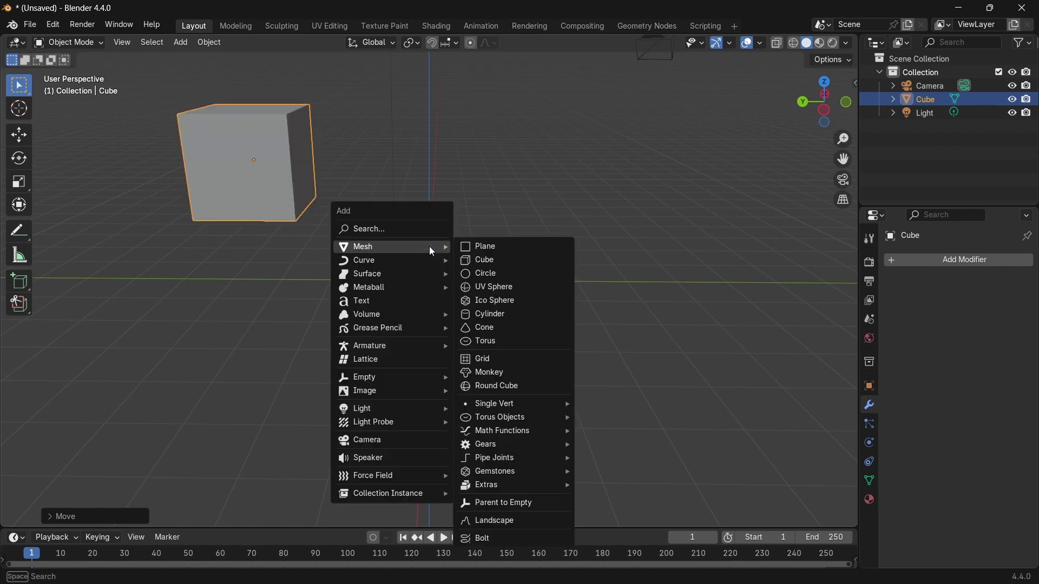
pyautogui.click(517, 245)
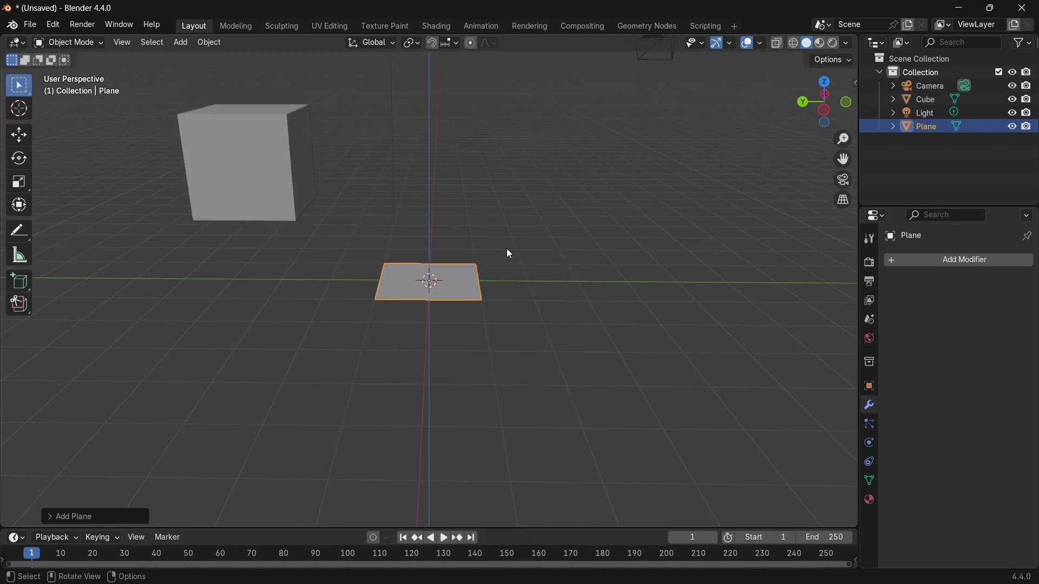
pyautogui.click(978, 261)
pyautogui.moveTo(957, 262)
pyautogui.click(798, 403)
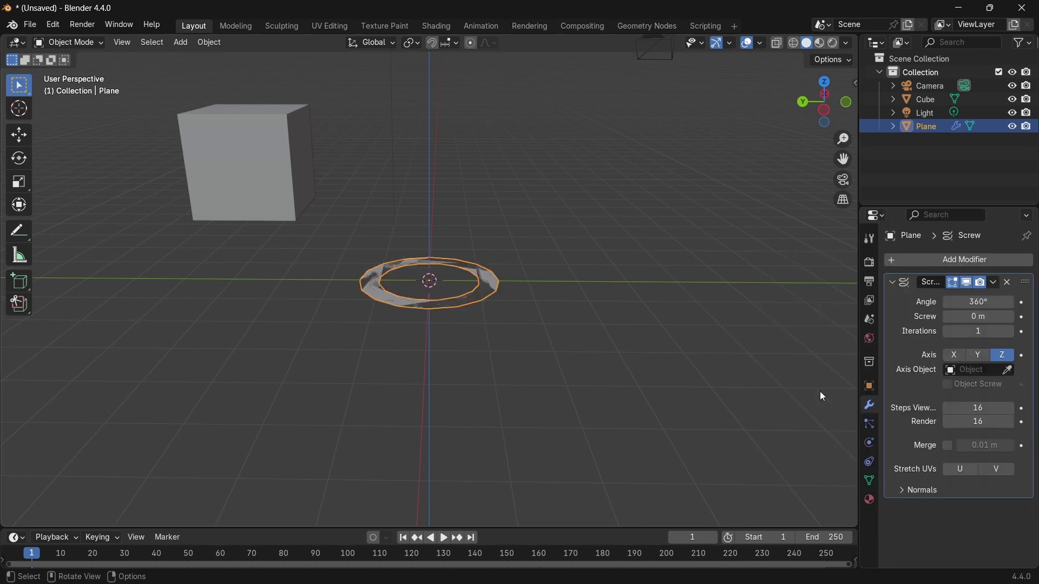
# Pick the cube as the Screw modifier's axis object.
pyautogui.click(1007, 370)
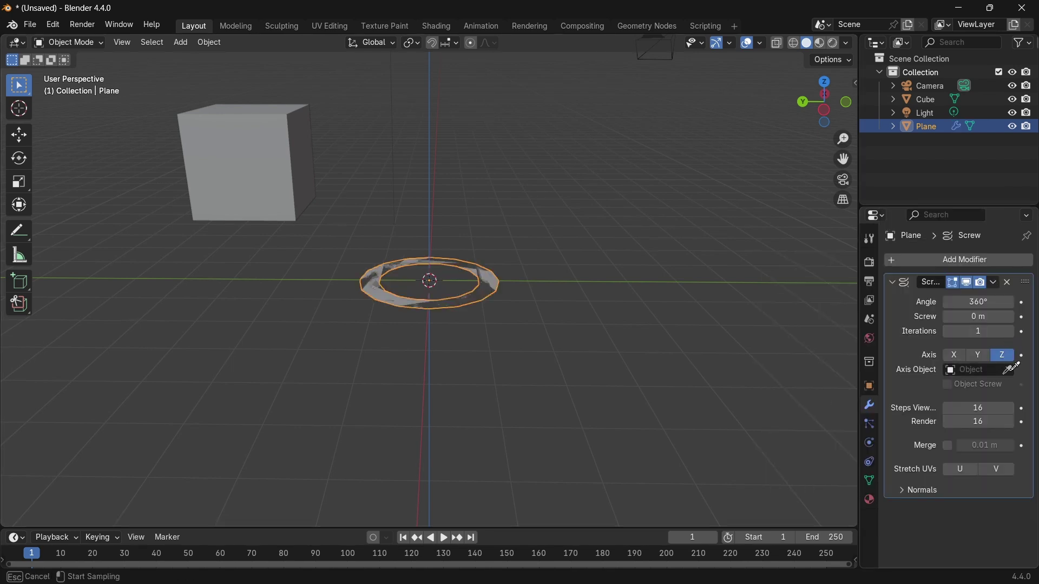
pyautogui.click(244, 160)
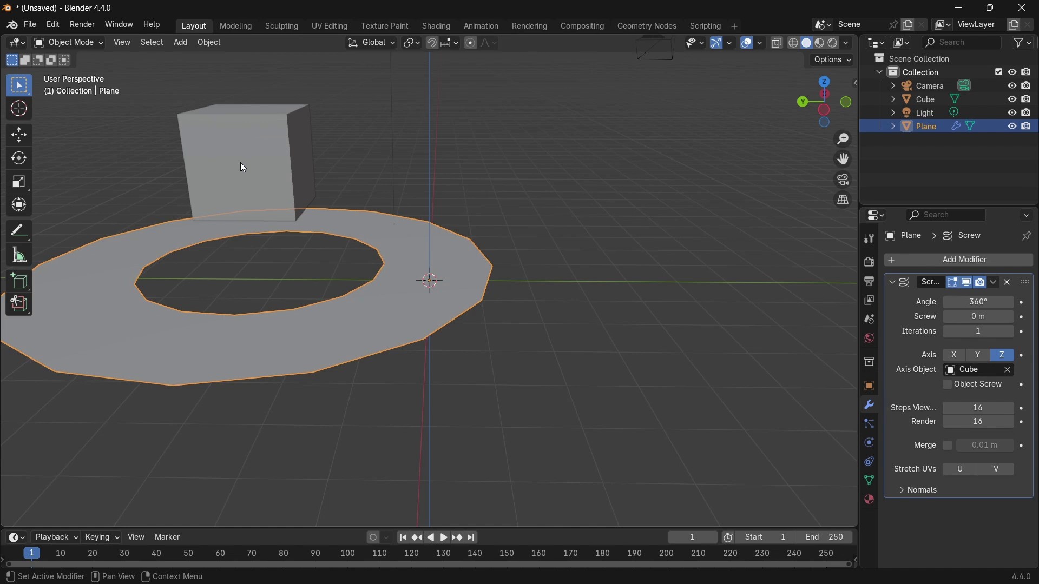
pyautogui.scroll(-2, 398, 282)
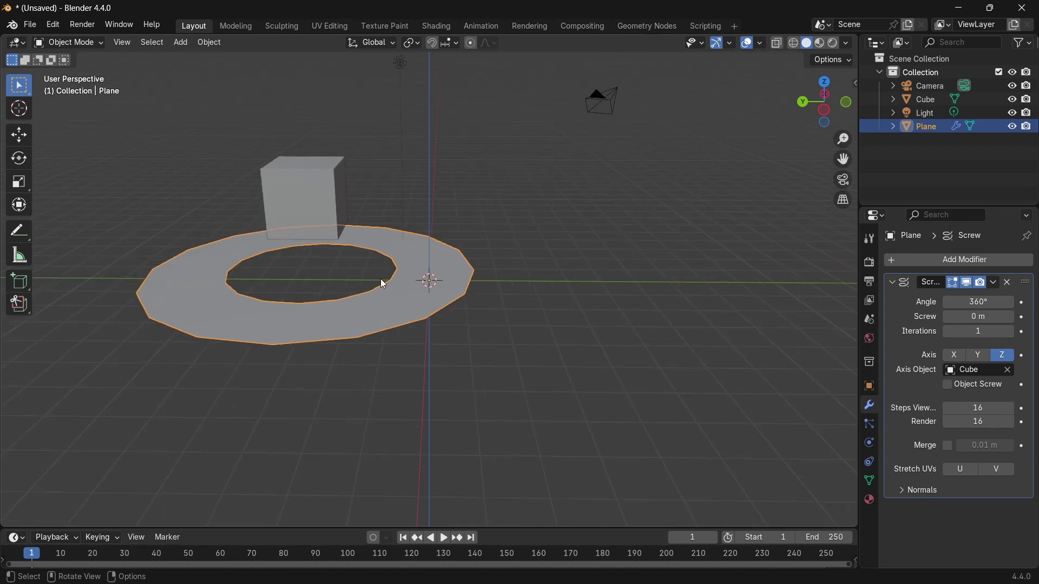
pyautogui.keyDown('shift'); pyautogui.moveTo(349, 255); pyautogui.dragTo(421, 164, button='middle'); pyautogui.keyUp('shift')
pyautogui.scroll(2, 467, 275)
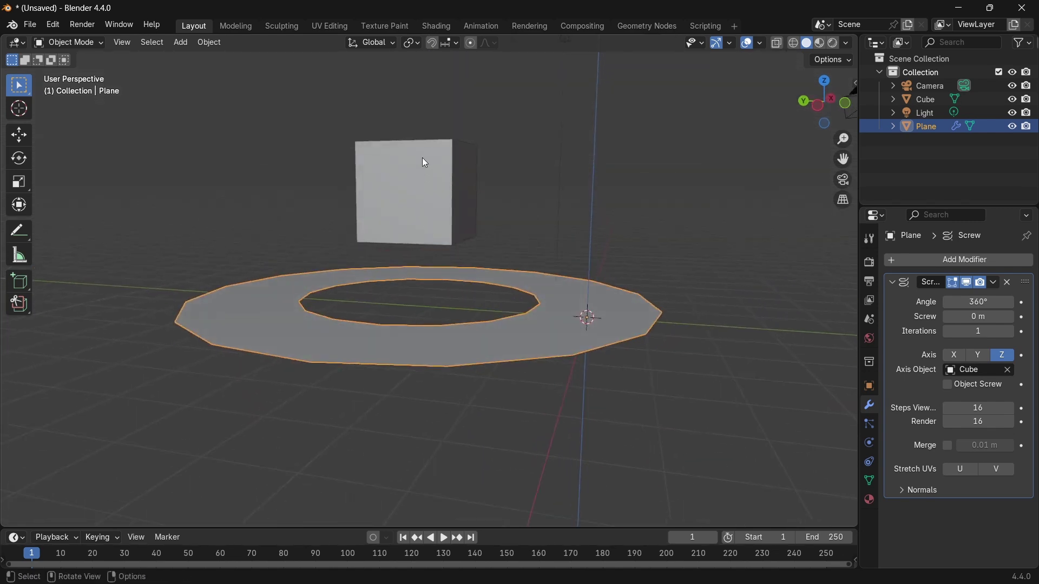
# Turn on the axes display for the cube in its viewport display settings.
pyautogui.click(425, 167)
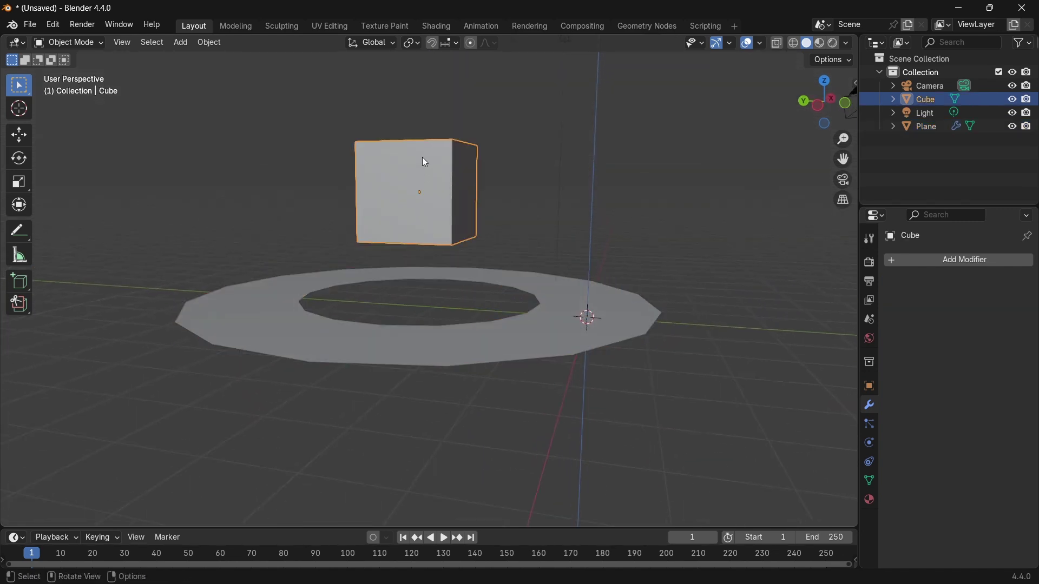
pyautogui.click(870, 388)
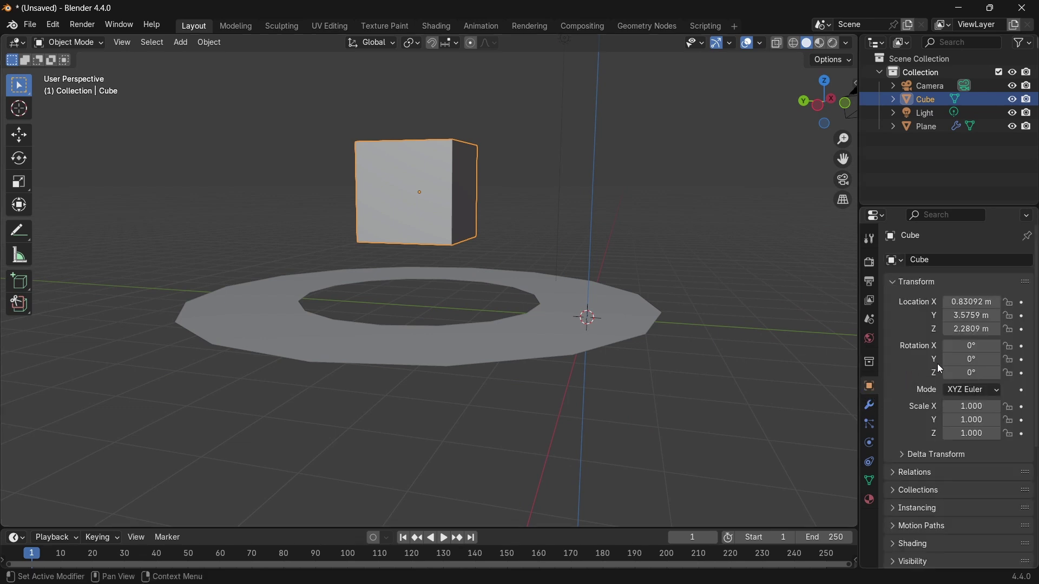
pyautogui.scroll(-5, 930, 372)
pyautogui.scroll(-2, 918, 430)
pyautogui.scroll(2, 920, 434)
pyautogui.click(918, 475)
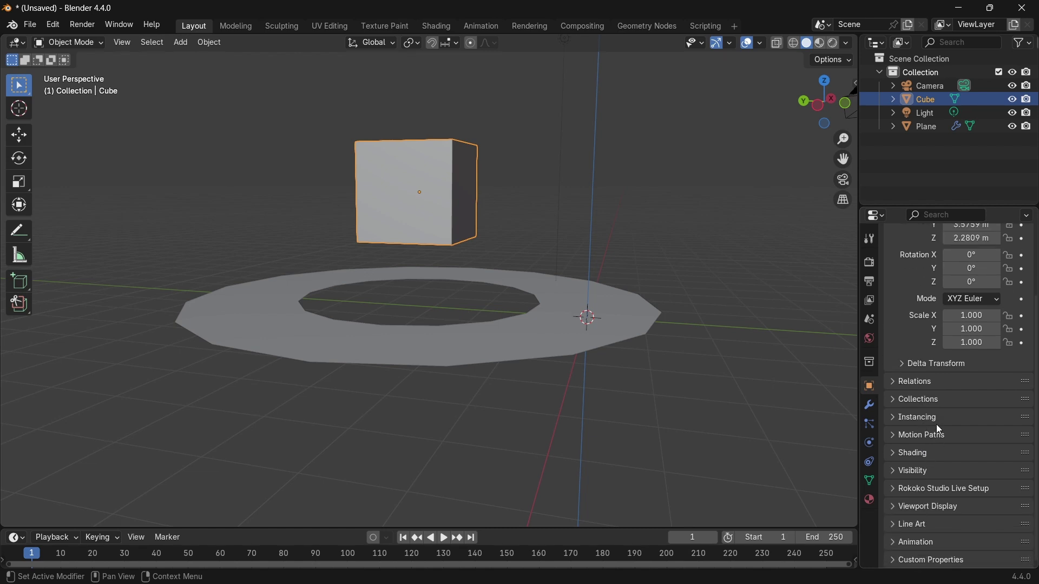
pyautogui.click(928, 508)
pyautogui.scroll(-5, 925, 495)
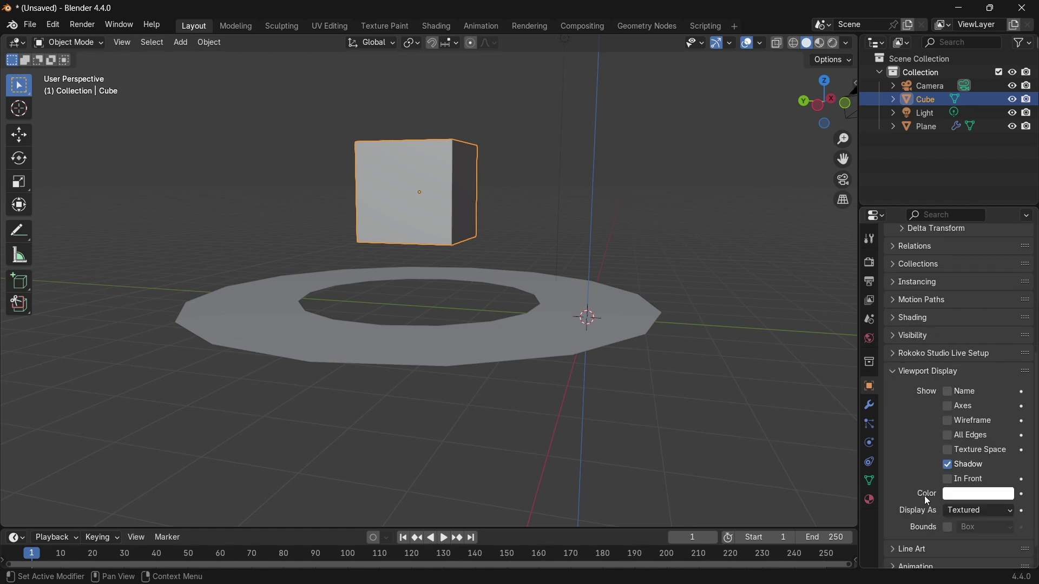
pyautogui.click(949, 406)
# Enable X-ray shading in the viewport and examine the cube's local axes relative to the ring.
pyautogui.moveTo(504, 180); pyautogui.dragTo(407, 157, button='middle')
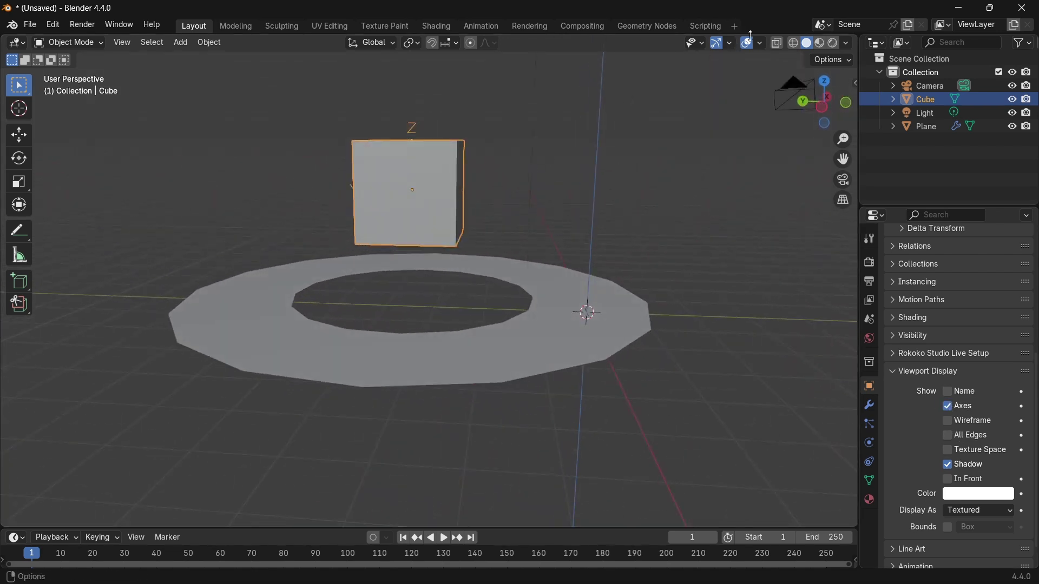
pyautogui.click(780, 47)
pyautogui.moveTo(566, 142); pyautogui.dragTo(401, 203, button='middle')
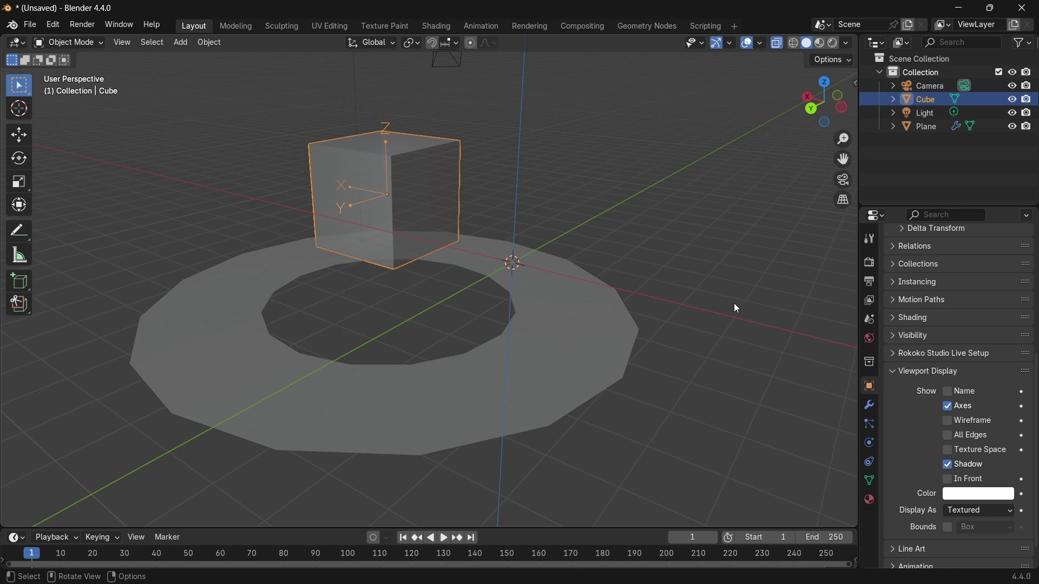
pyautogui.moveTo(332, 195); pyautogui.dragTo(392, 200, button='middle')
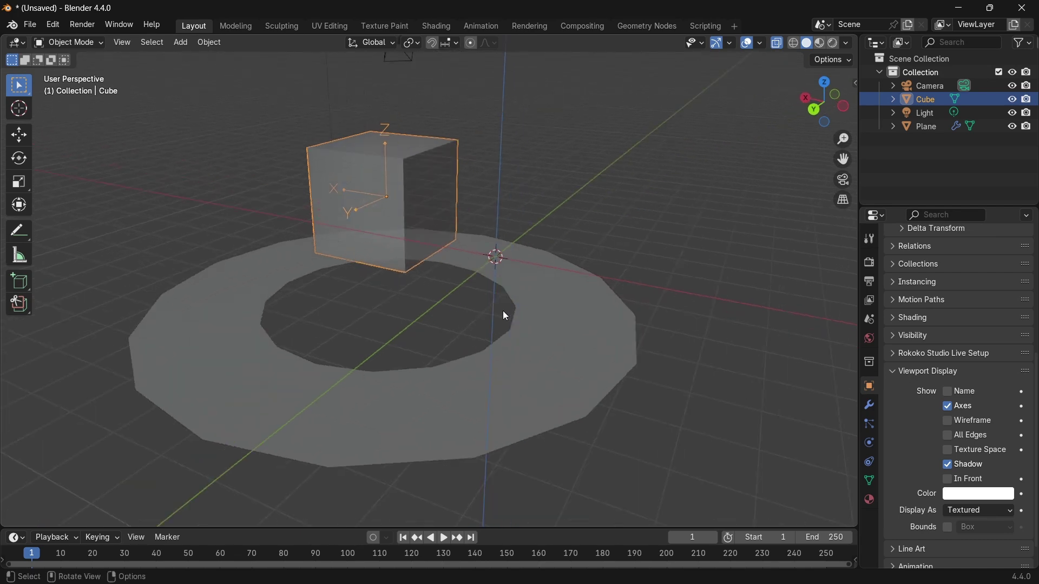
pyautogui.moveTo(470, 279); pyautogui.dragTo(432, 237, button='middle')
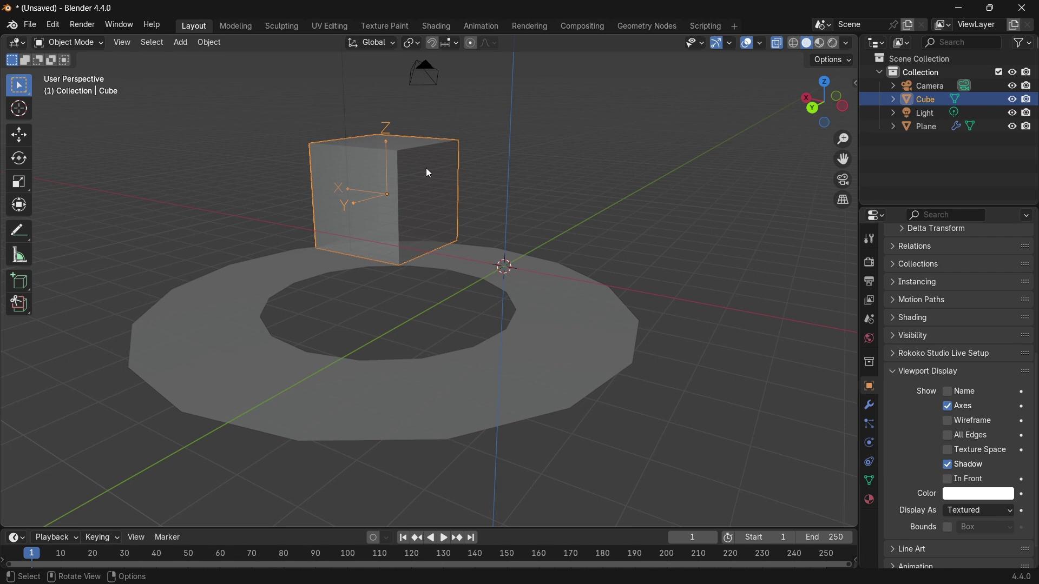
# Rotate the cube in the current view to tilt the ring around the cube's Z axis.
pyautogui.press('r')
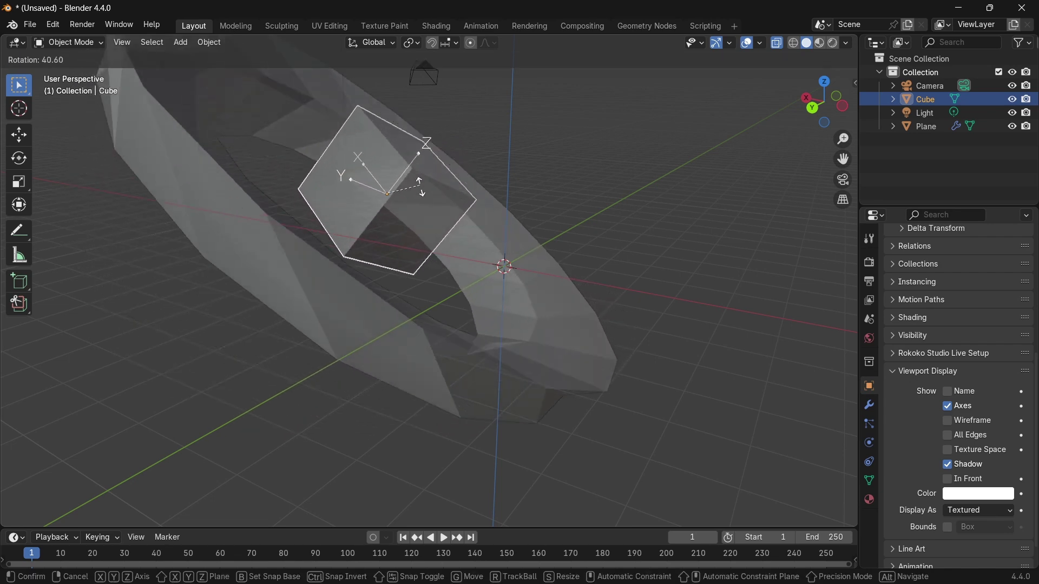
pyautogui.click(425, 184)
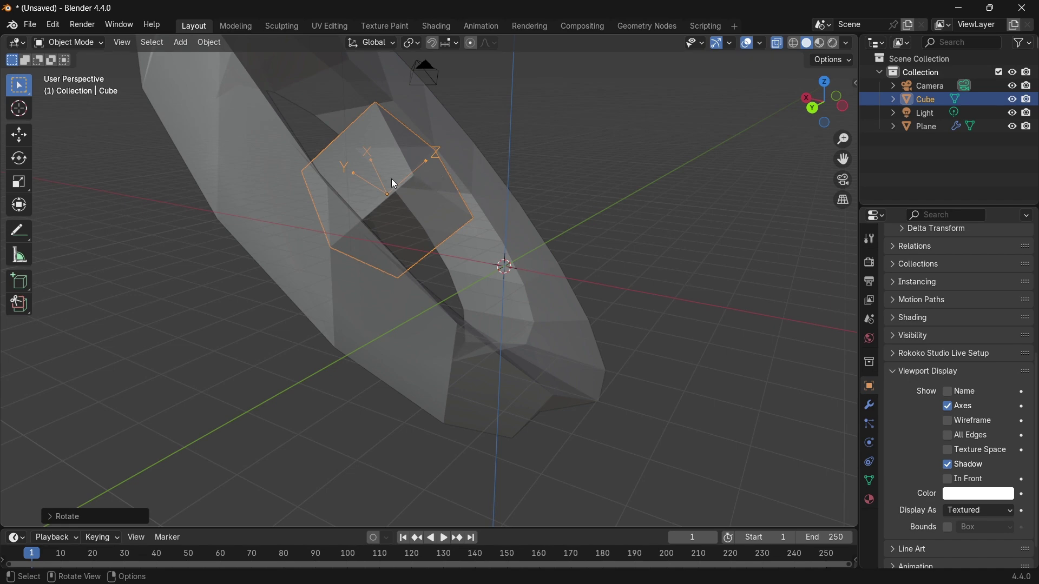
pyautogui.moveTo(322, 180); pyautogui.dragTo(437, 348, button='middle')
# Select the tilted ring and examine its Screw modifier's axis settings against the cube's orientation.
pyautogui.click(438, 349)
pyautogui.click(869, 404)
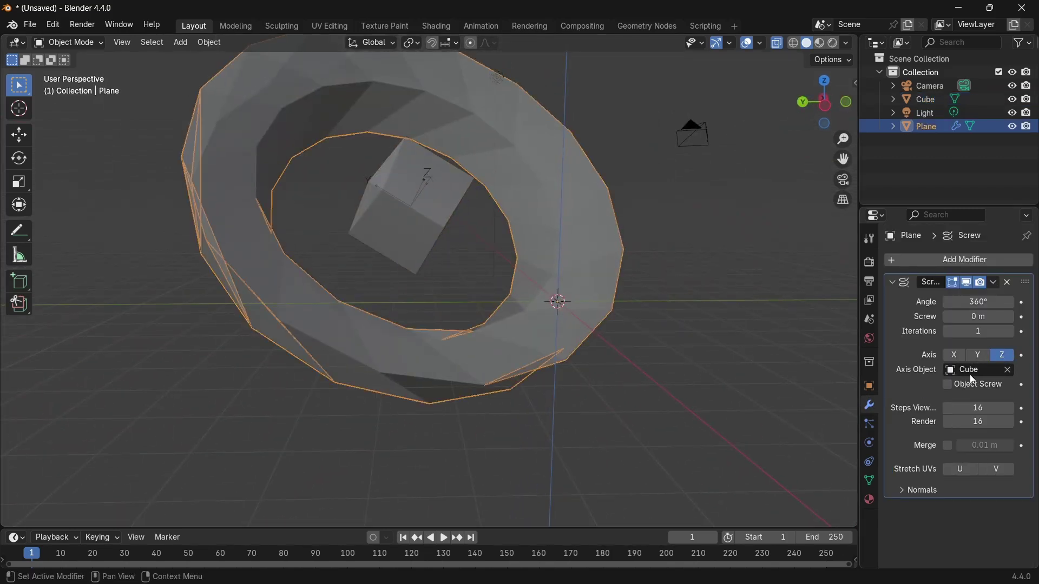
pyautogui.moveTo(336, 206); pyautogui.dragTo(403, 183, button='middle')
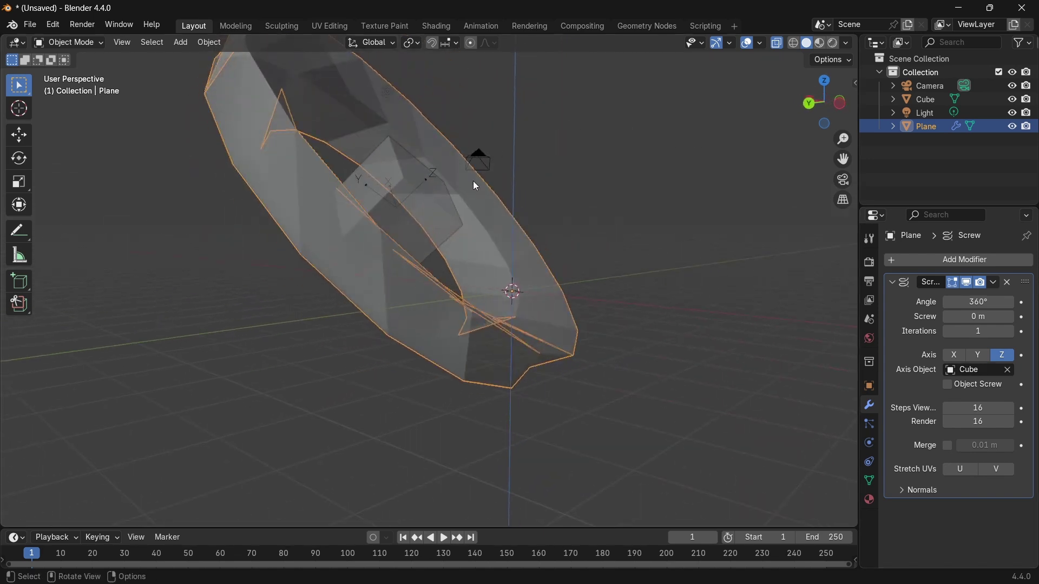
# Try moving the cube along its local Z axis to test its effect on the ring.
pyautogui.click(433, 184)
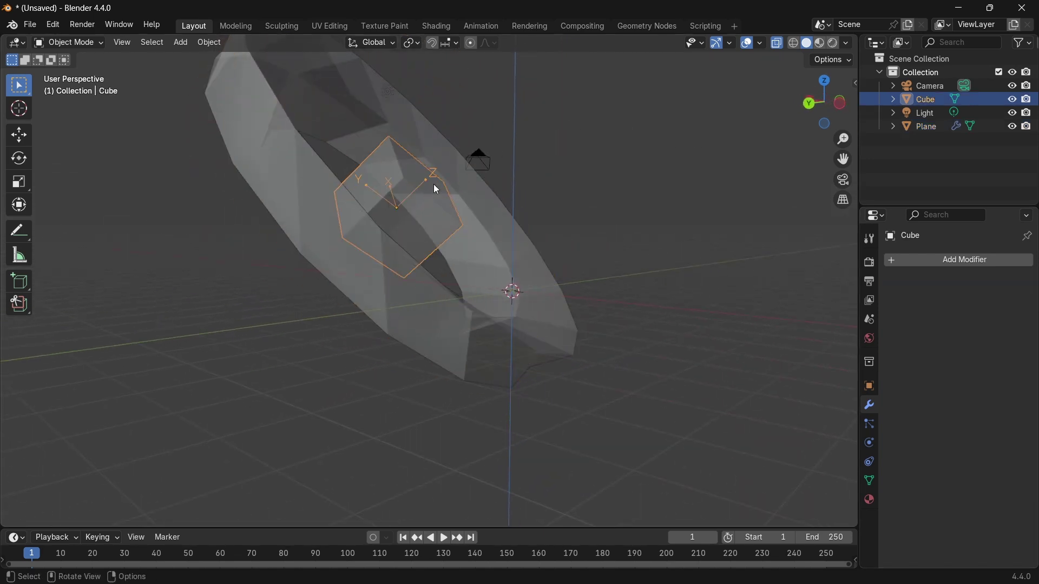
pyautogui.press('g')
pyautogui.press('z')
pyautogui.press('z')
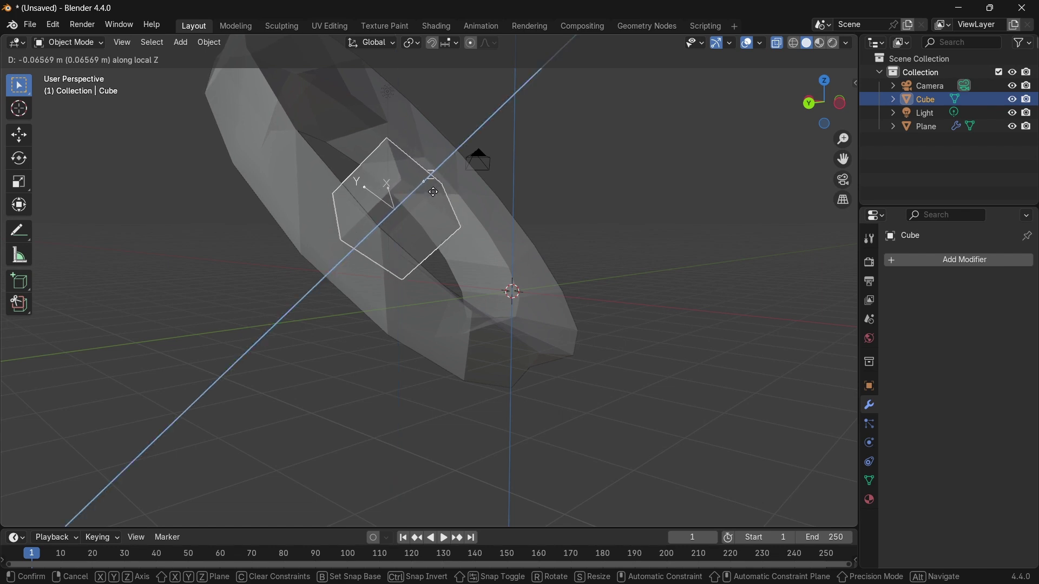
pyautogui.click(434, 229)
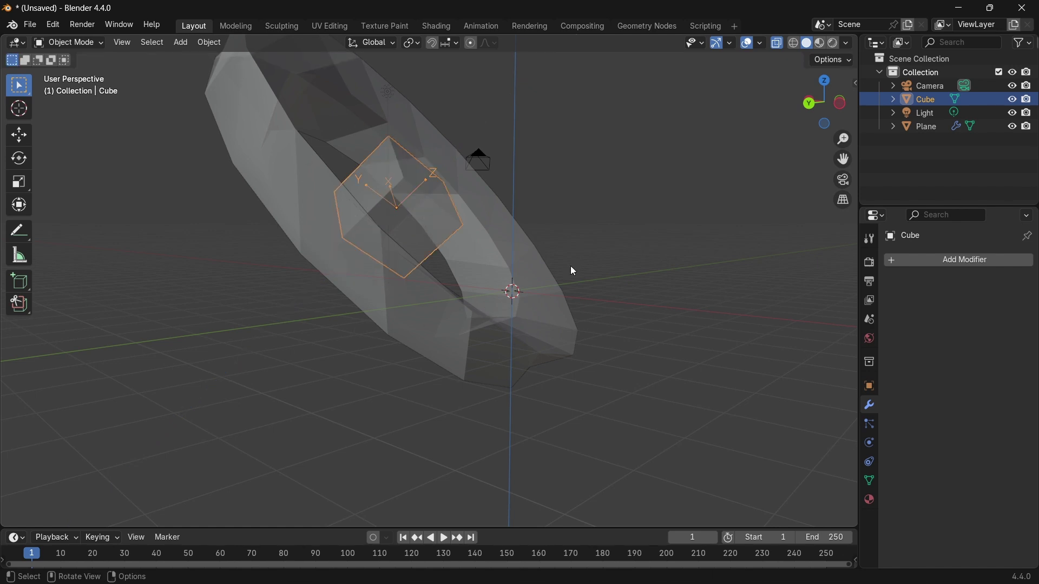
# Move the cube along its local X axis to change the ring's radius around it.
pyautogui.moveTo(361, 178); pyautogui.dragTo(401, 236, button='middle')
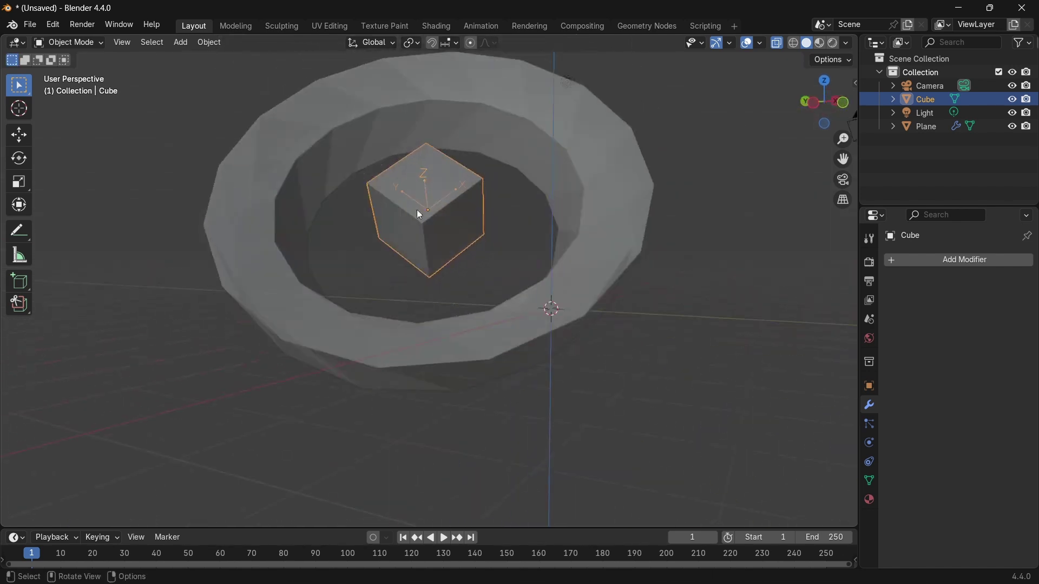
pyautogui.moveTo(454, 205); pyautogui.dragTo(494, 204, button='middle')
pyautogui.press('g')
pyautogui.press('x')
pyautogui.press('x')
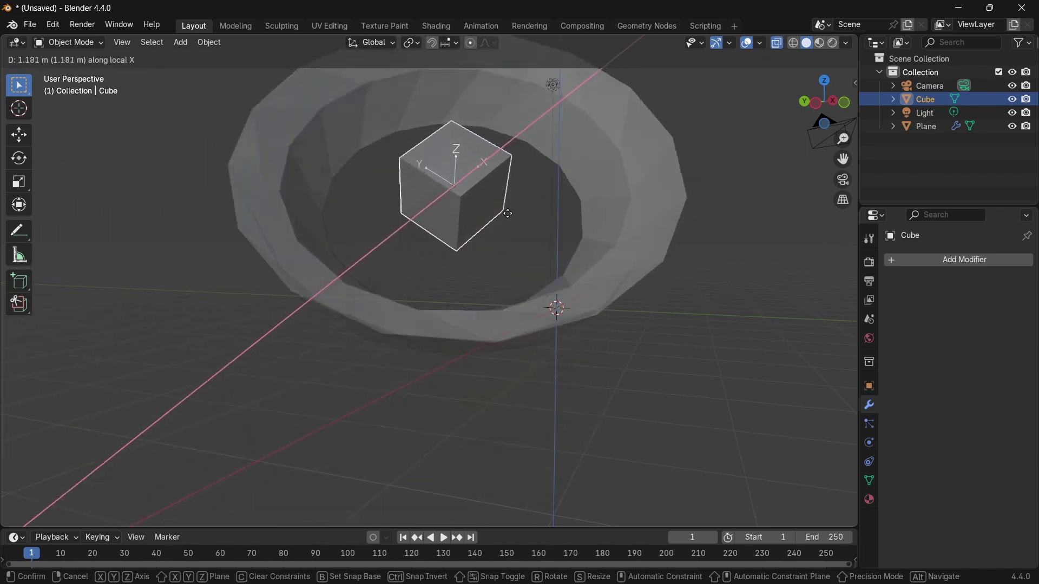
pyautogui.click(491, 269)
# Set the ring's Screw modifier axis to X and slide the cube along its local X axis again.
pyautogui.click(608, 264)
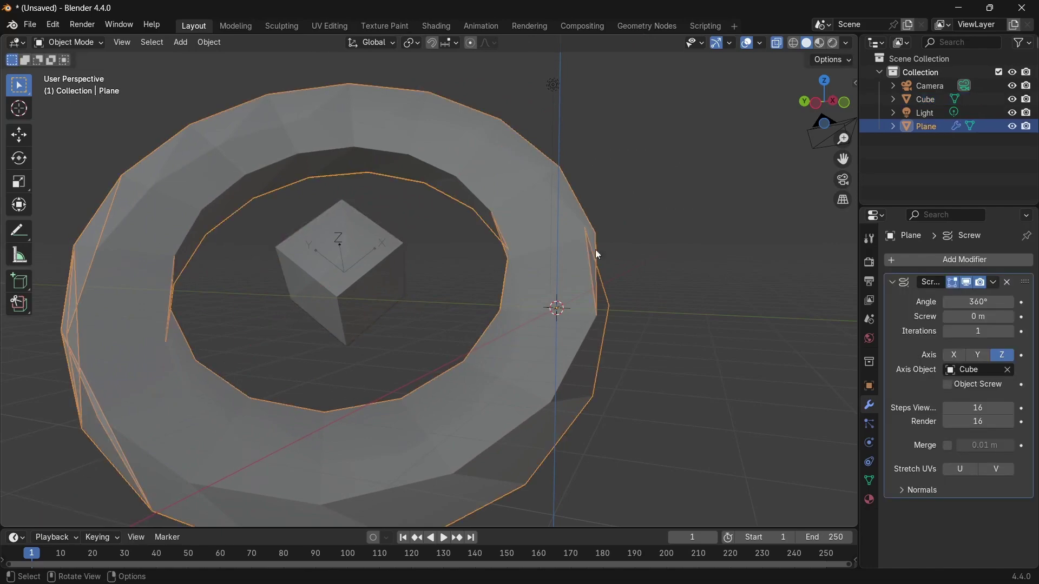
pyautogui.click(956, 360)
pyautogui.moveTo(515, 341); pyautogui.dragTo(487, 236, button='middle')
pyautogui.click(460, 238)
pyautogui.press('g')
pyautogui.press('x')
pyautogui.press('x')
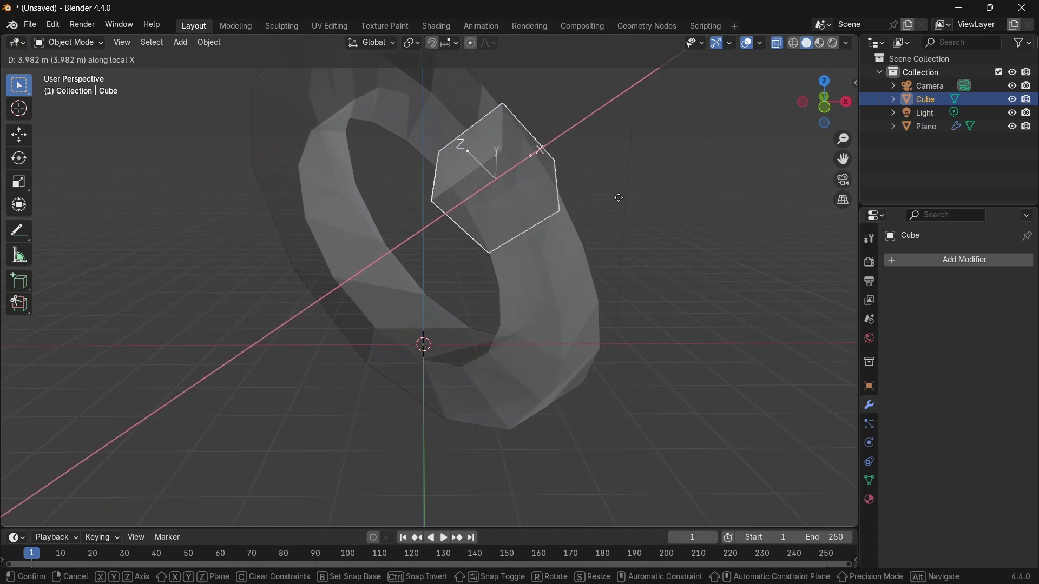
pyautogui.click(576, 317)
pyautogui.moveTo(576, 317); pyautogui.dragTo(569, 291, button='middle')
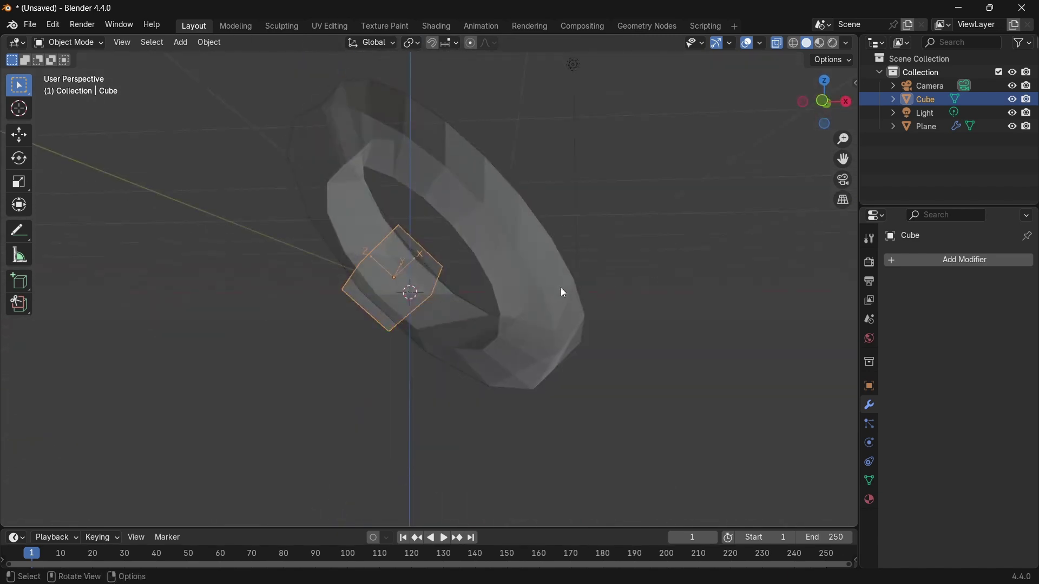
# Turn off X-ray shading and set the ring's Screw offset to 1.3 m.
pyautogui.click(777, 46)
pyautogui.moveTo(720, 114); pyautogui.dragTo(579, 203, button='middle')
pyautogui.click(570, 207)
pyautogui.moveTo(807, 325); pyautogui.dragTo(234, 273, button='middle')
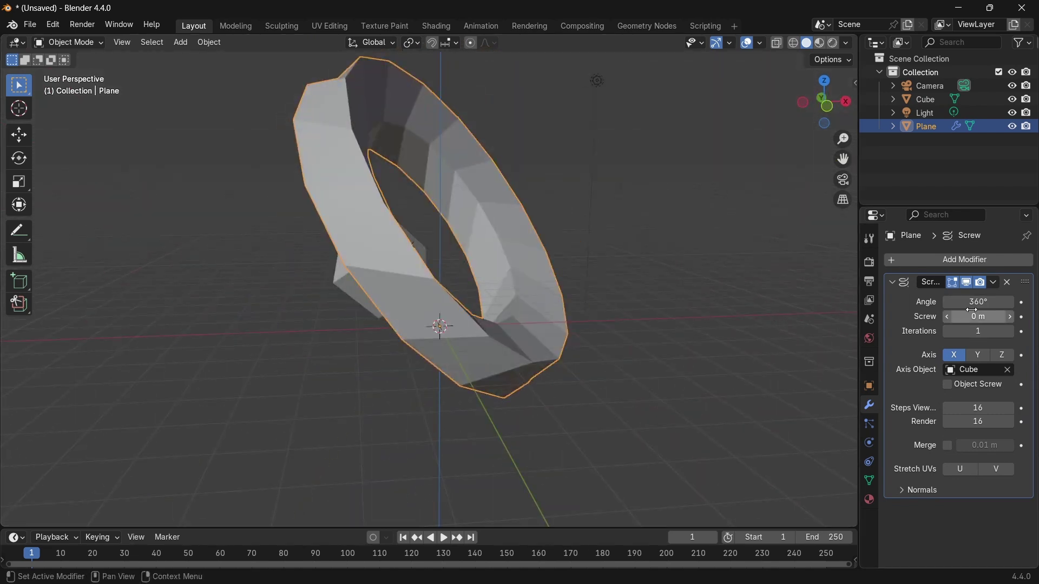
pyautogui.moveTo(978, 317); pyautogui.dragTo(1001, 317)
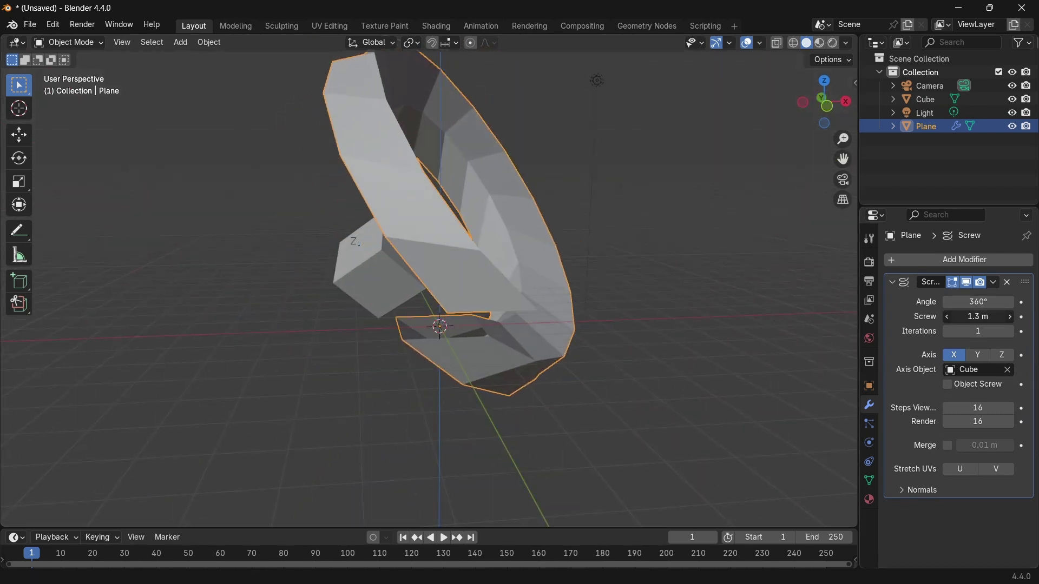
# Increase the Screw modifier's iterations to 7 and view the whole spiral.
pyautogui.click(1005, 330)
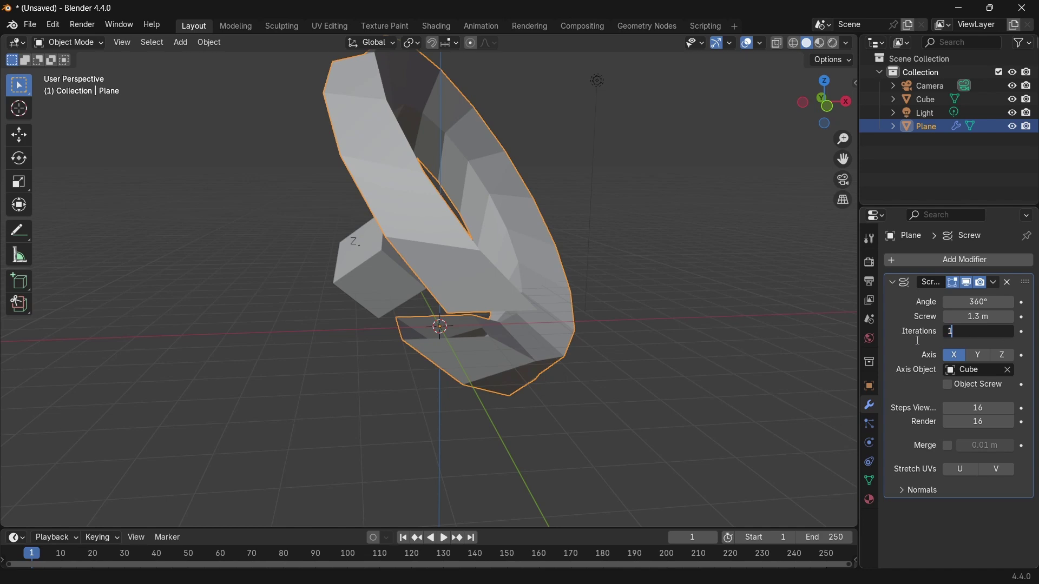
pyautogui.write('6')
pyautogui.press('Return')
pyautogui.moveTo(1008, 334)
pyautogui.mouseDown()
pyautogui.moveTo(983, 334)
pyautogui.moveTo(1011, 336)
pyautogui.mouseUp()
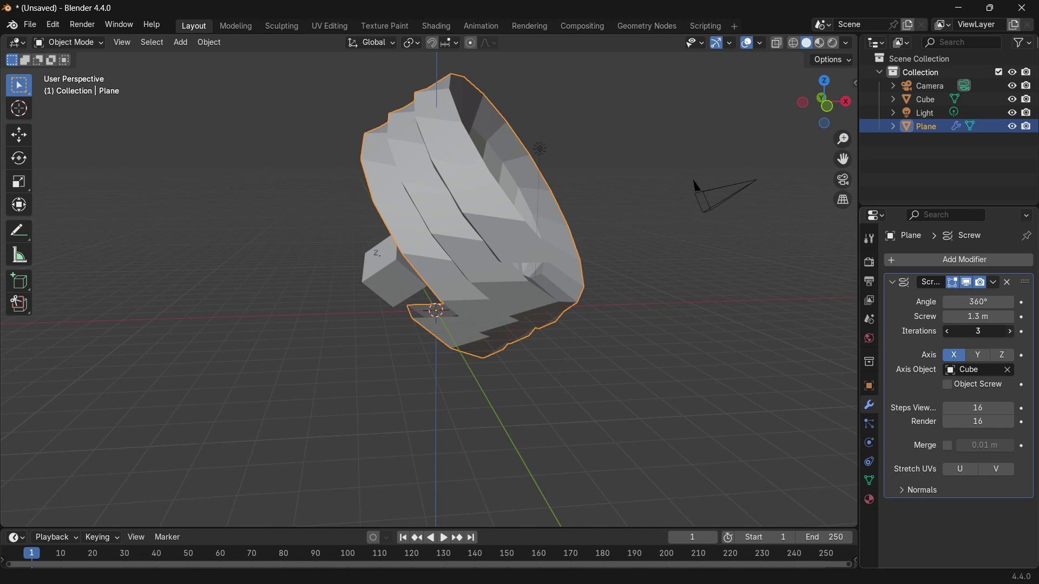
pyautogui.click(1011, 336)
pyautogui.click(1011, 336)
pyautogui.click(1010, 336)
pyautogui.click(1011, 336)
pyautogui.scroll(1, 609, 231)
pyautogui.scroll(-3, 610, 231)
pyautogui.keyDown('shift'); pyautogui.moveTo(609, 232); pyautogui.dragTo(453, 286, button='middle'); pyautogui.keyUp('shift')
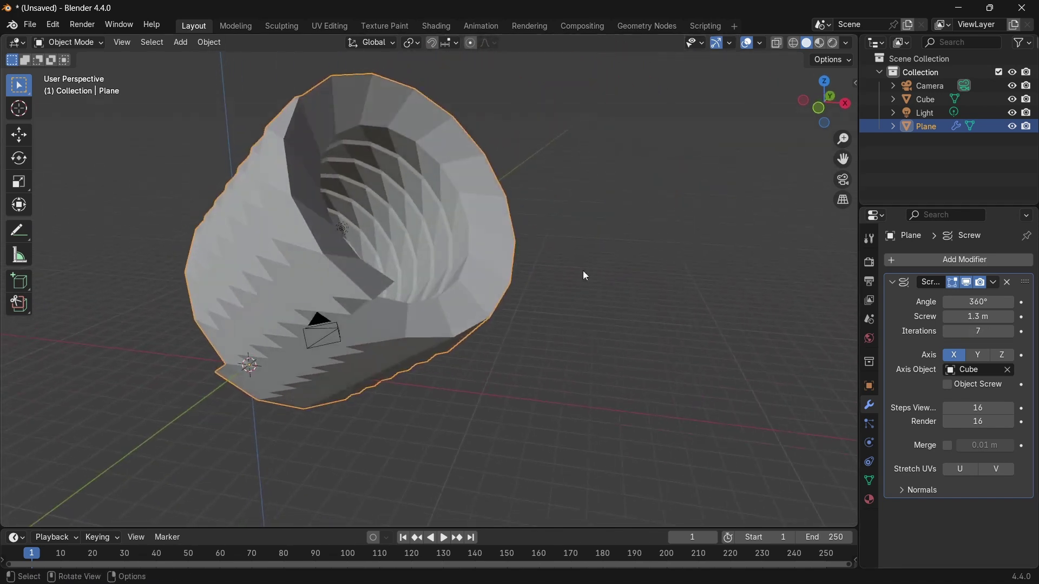
# Reduce the Screw modifier's angle to 225° and inspect the spiral from the side.
pyautogui.moveTo(980, 302); pyautogui.dragTo(907, 302)
pyautogui.moveTo(622, 303)
pyautogui.mouseDown(button='middle')
pyautogui.moveTo(545, 303)
pyautogui.moveTo(429, 262)
pyautogui.moveTo(524, 203)
pyautogui.moveTo(696, 210)
pyautogui.moveTo(677, 292)
pyautogui.moveTo(610, 294)
pyautogui.mouseUp(button='middle')
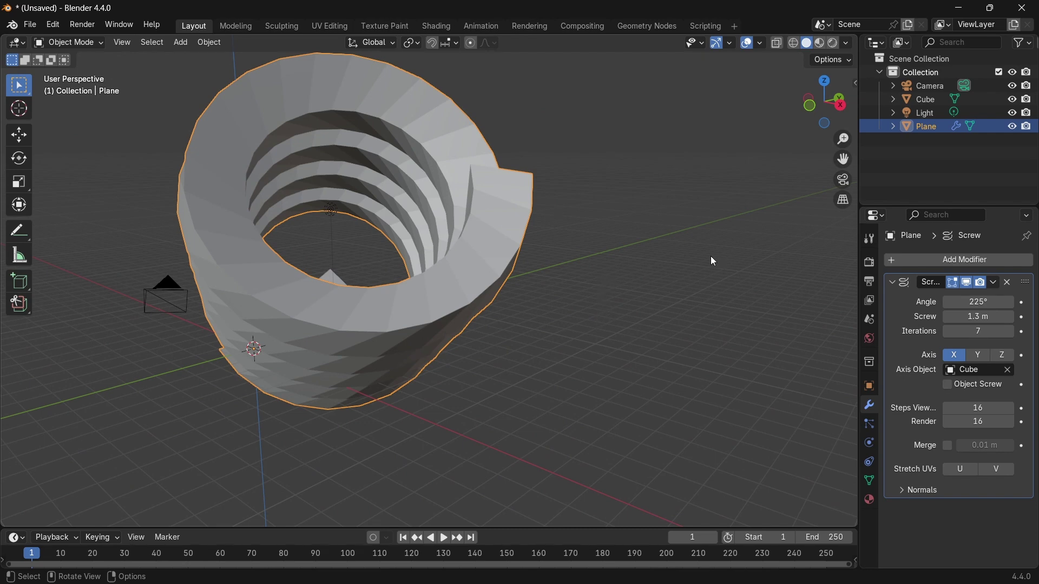
pyautogui.moveTo(703, 262); pyautogui.dragTo(624, 278, button='middle')
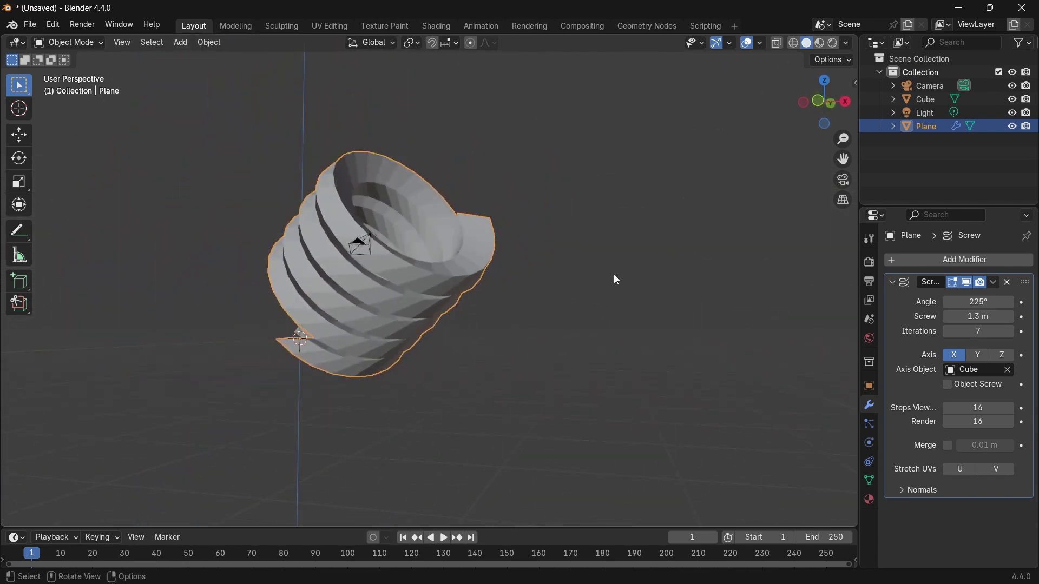
pyautogui.scroll(4, 622, 275)
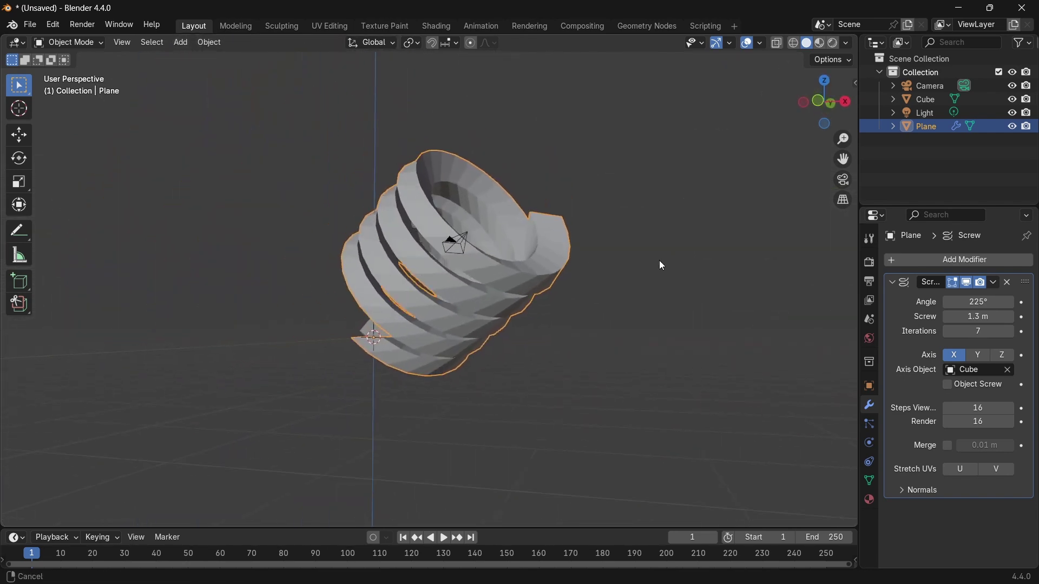
# Set both the viewport and render steps of the Screw modifier to 48, trying 32 first.
pyautogui.click(982, 408)
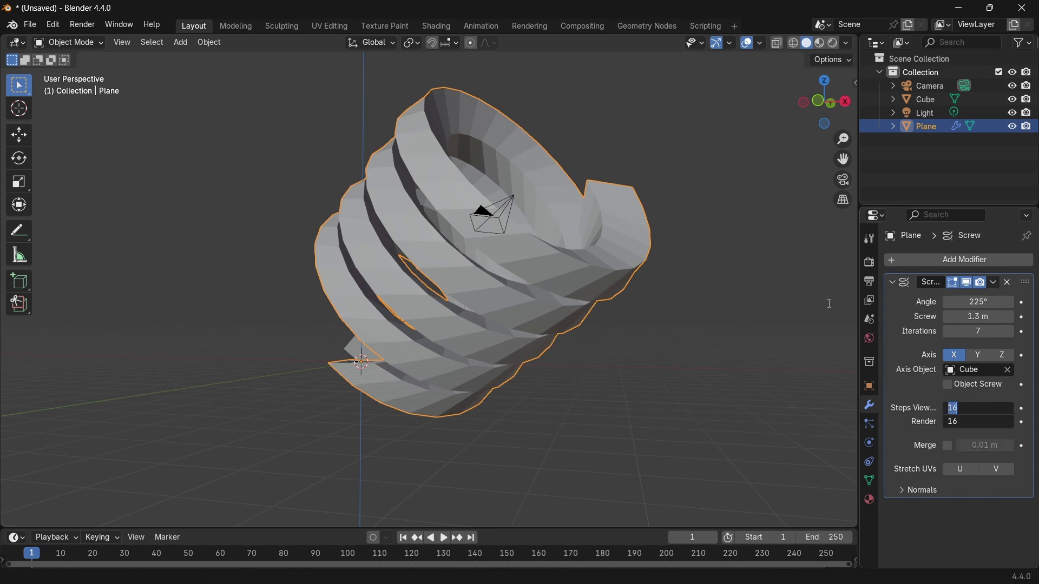
pyautogui.write('32')
pyautogui.press('Return')
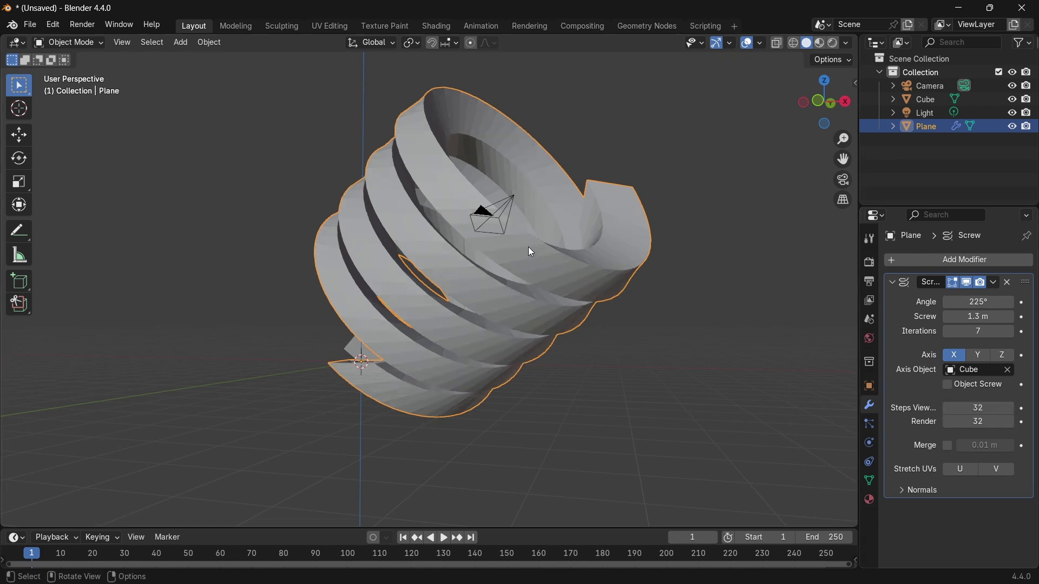
pyautogui.moveTo(986, 408)
pyautogui.mouseDown()
pyautogui.moveTo(947, 408)
pyautogui.moveTo(983, 408)
pyautogui.mouseUp()
pyautogui.click(982, 408)
pyautogui.write('48')
pyautogui.press('Return')
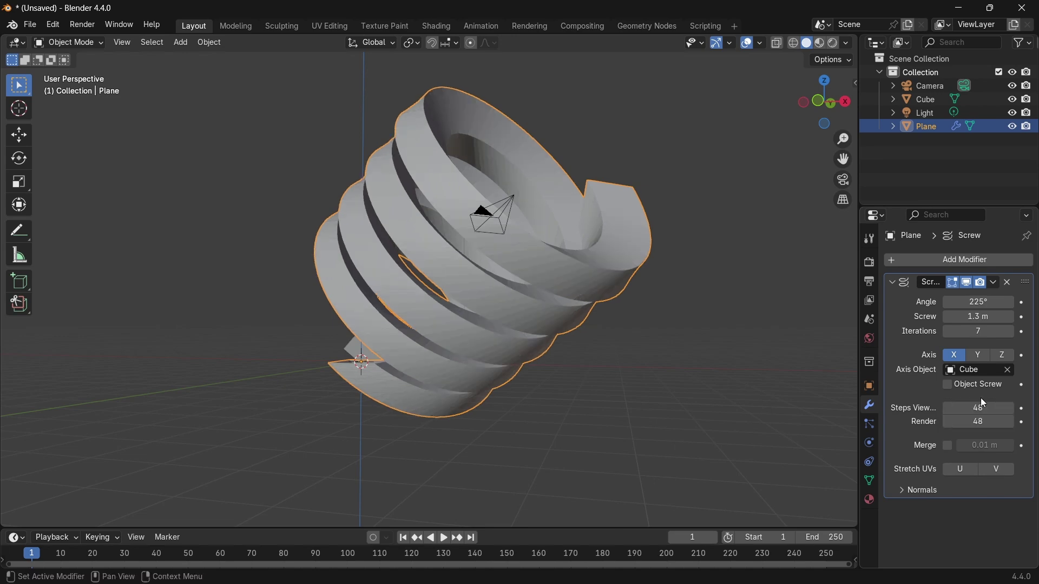
# Apply Shade Smooth to the spiral and replace it with Shade Auto Smooth.
pyautogui.moveTo(388, 362); pyautogui.dragTo(478, 195, button='middle')
pyautogui.rightClick(481, 195)
pyautogui.click(483, 196)
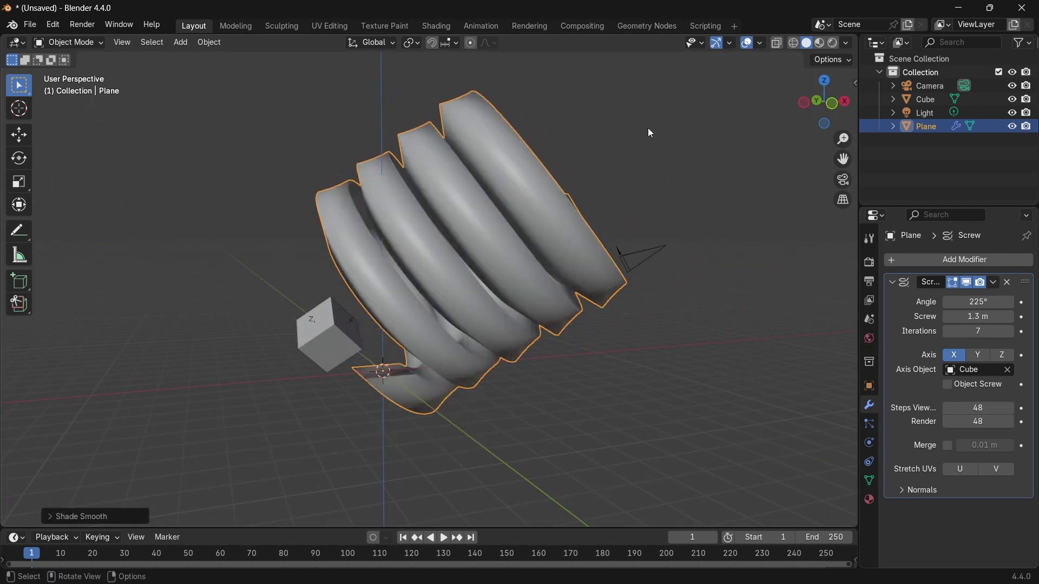
pyautogui.rightClick(531, 193)
pyautogui.click(490, 205)
pyautogui.click(692, 111)
pyautogui.moveTo(693, 110); pyautogui.dragTo(671, 131, button='middle')
pyautogui.scroll(-1, 671, 131)
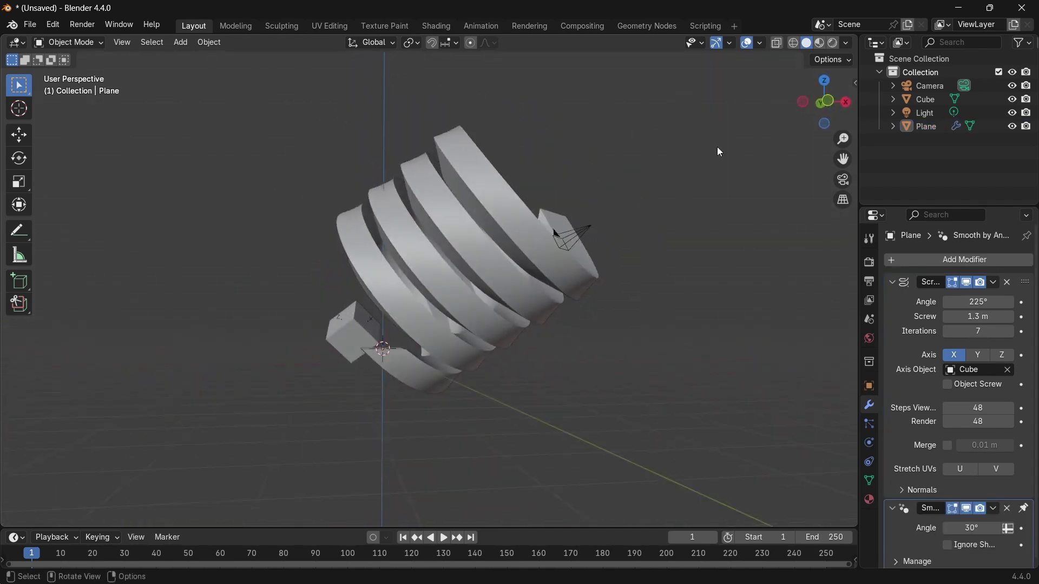
pyautogui.scroll(-1, 933, 310)
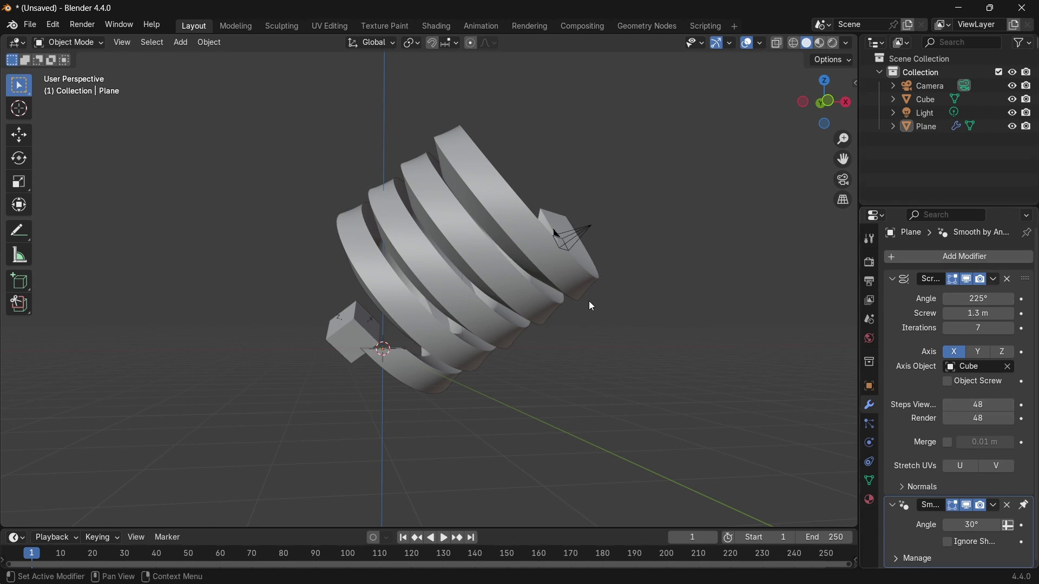
# Try a render step count of 1 in the Screw modifier and restore it to 48.
pyautogui.click(979, 423)
pyautogui.write('1')
pyautogui.press('Return')
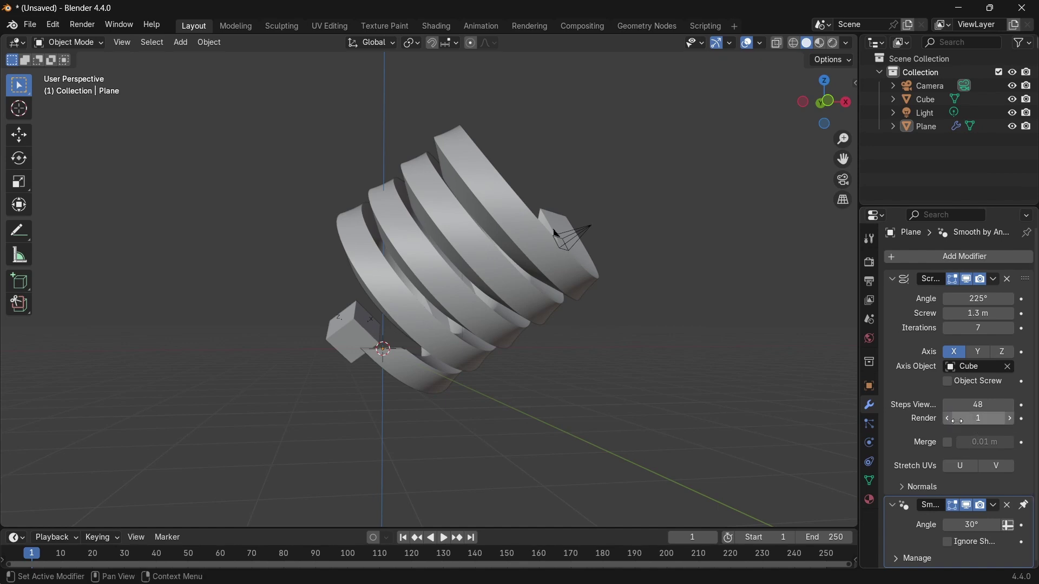
pyautogui.click(977, 424)
pyautogui.write('48')
pyautogui.press('Return')
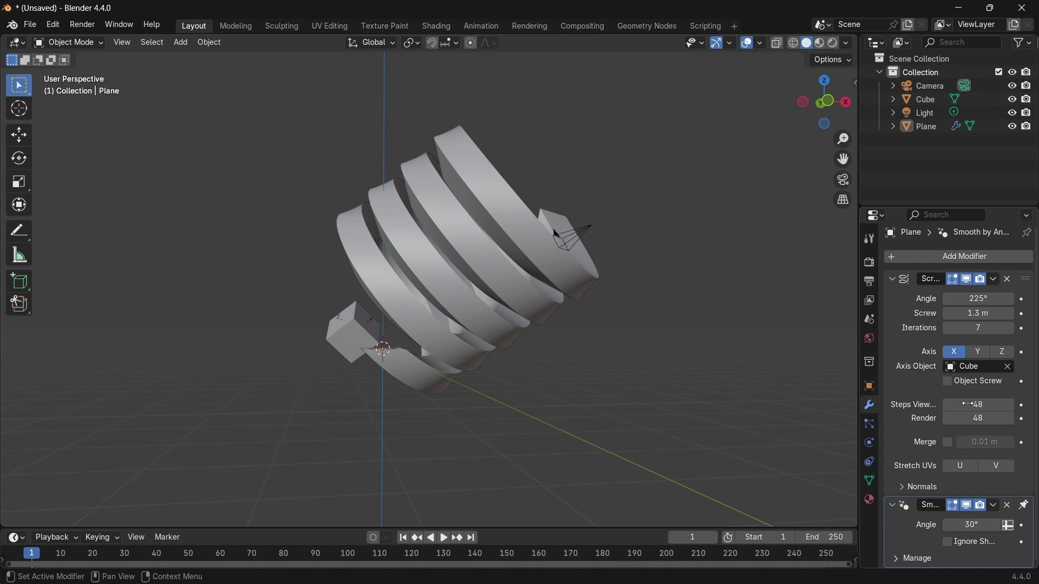
# Enable Merge in the Screw modifier with a distance of 1 m and inspect the spiral's surface.
pyautogui.click(948, 443)
pyautogui.moveTo(461, 194); pyautogui.dragTo(964, 446, button='middle')
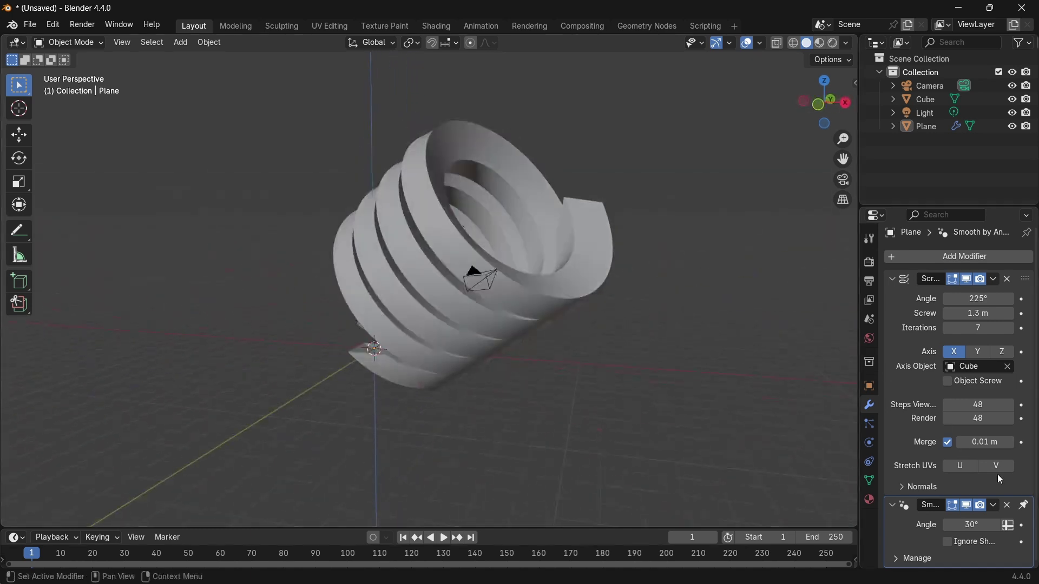
pyautogui.moveTo(973, 442); pyautogui.dragTo(1010, 442)
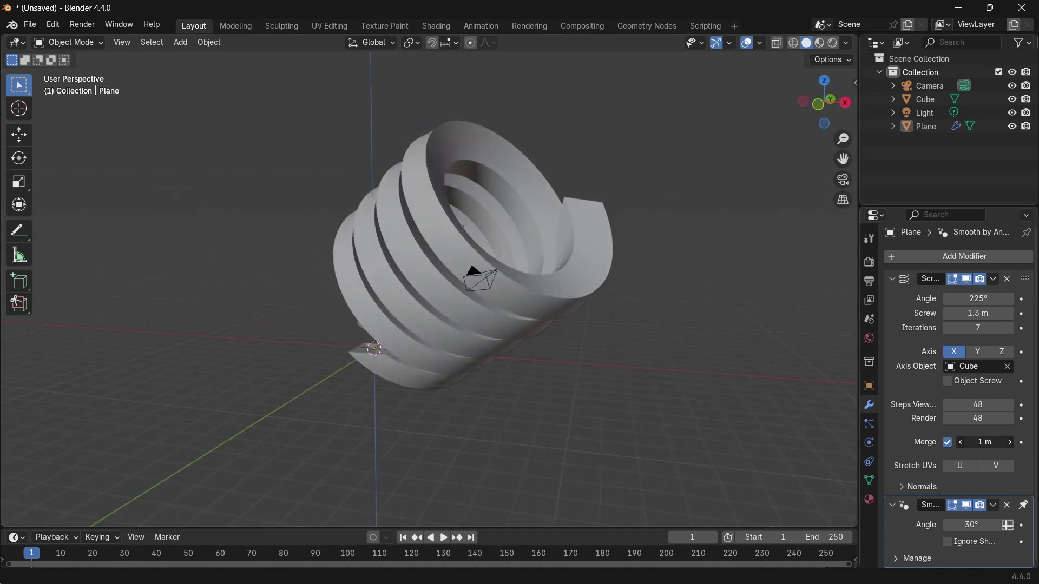
pyautogui.moveTo(626, 388); pyautogui.dragTo(392, 353, button='middle')
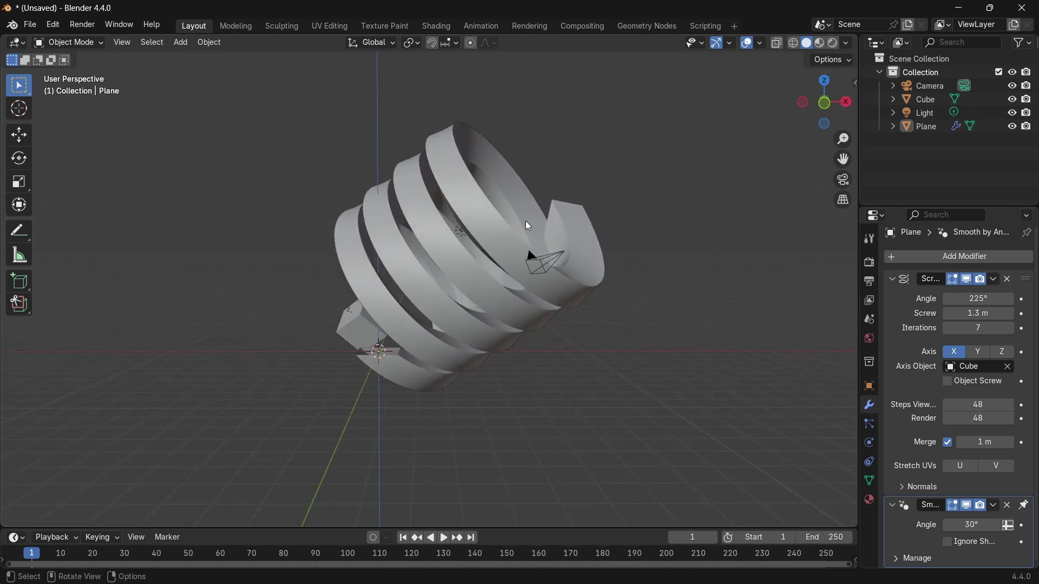
pyautogui.moveTo(464, 294); pyautogui.dragTo(483, 285, button='middle')
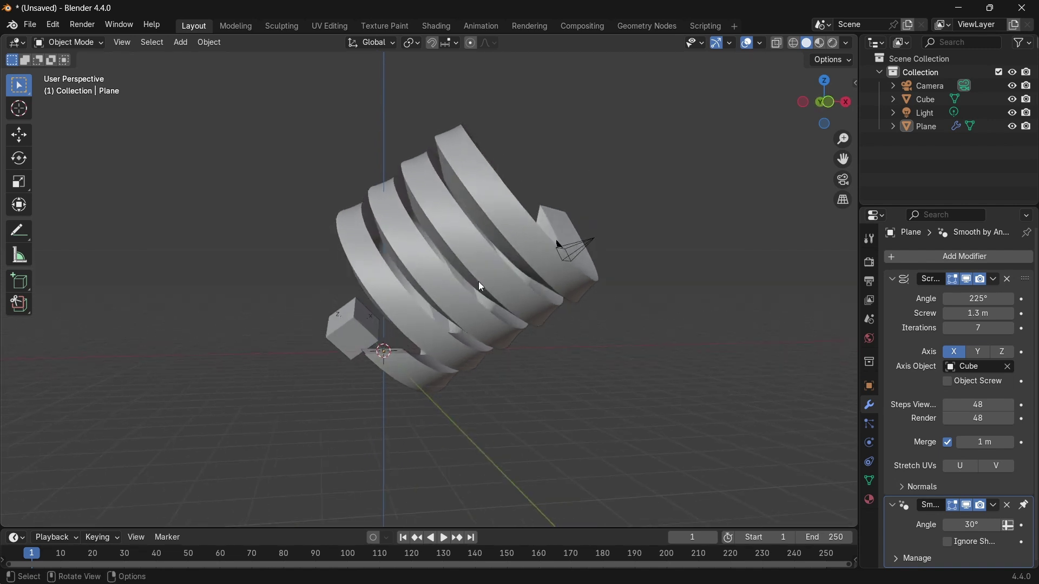
# Try merge distances of 10, 20, 50 and 1 m in the Screw modifier.
pyautogui.click(971, 443)
pyautogui.write('10')
pyautogui.press('Return')
pyautogui.click(974, 441)
pyautogui.write('20')
pyautogui.press('Return')
pyautogui.click(969, 443)
pyautogui.write('50')
pyautogui.press('Return')
pyautogui.click(969, 442)
pyautogui.write('1')
pyautogui.press('Return')
# Reset the Screw modifier's merge distance to its default of 0.01 m.
pyautogui.click(982, 443)
pyautogui.click(972, 442)
pyautogui.click(907, 434)
pyautogui.press('BackSpace')
pyautogui.click(969, 480)
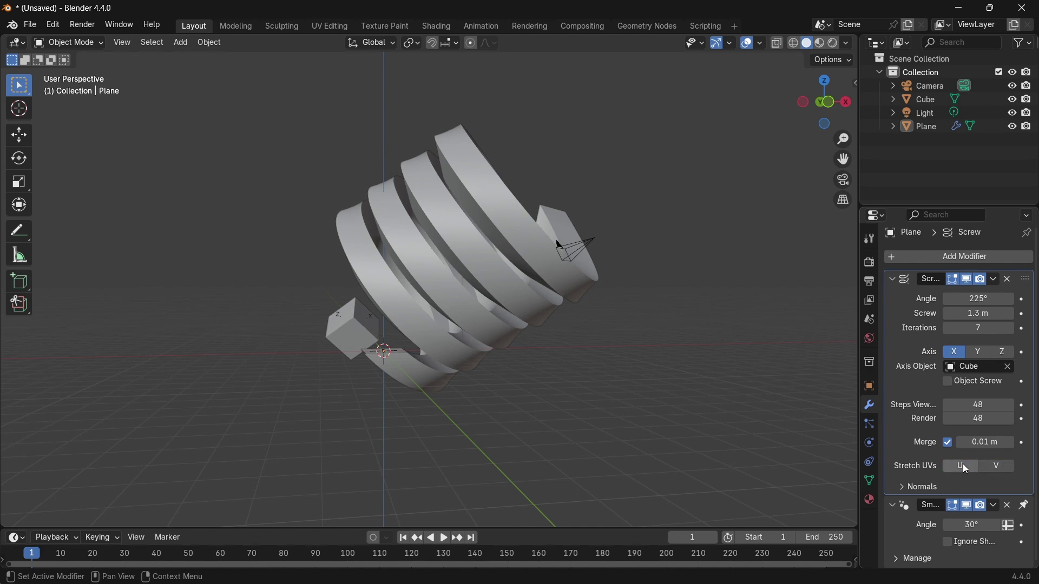
# Expand the Screw modifier's Normals settings and disable Smooth Shading.
pyautogui.click(920, 488)
pyautogui.scroll(-2, 927, 474)
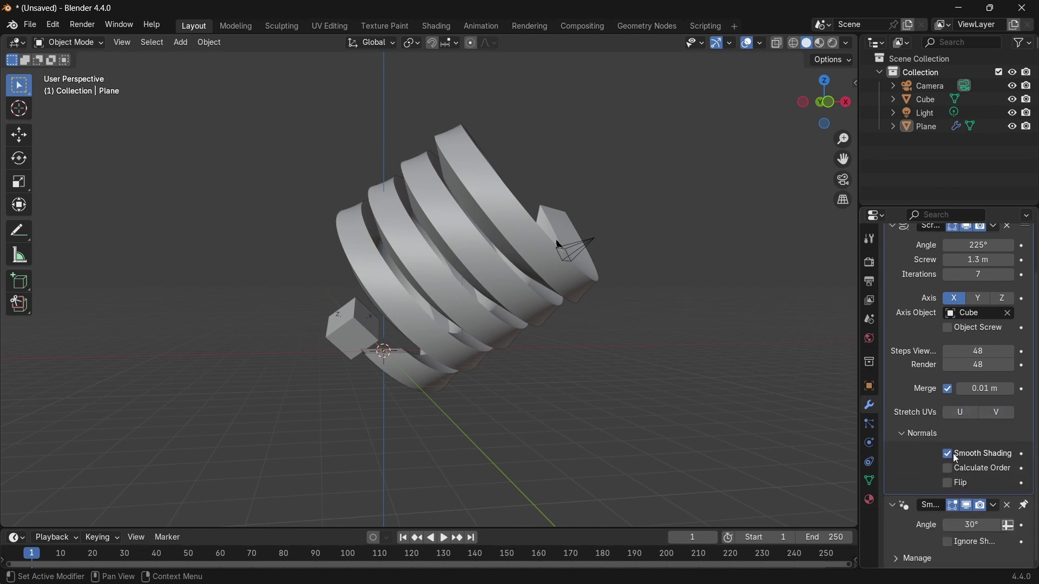
pyautogui.click(950, 455)
# Select the spiral and apply Shade Flat to it.
pyautogui.rightClick(422, 270)
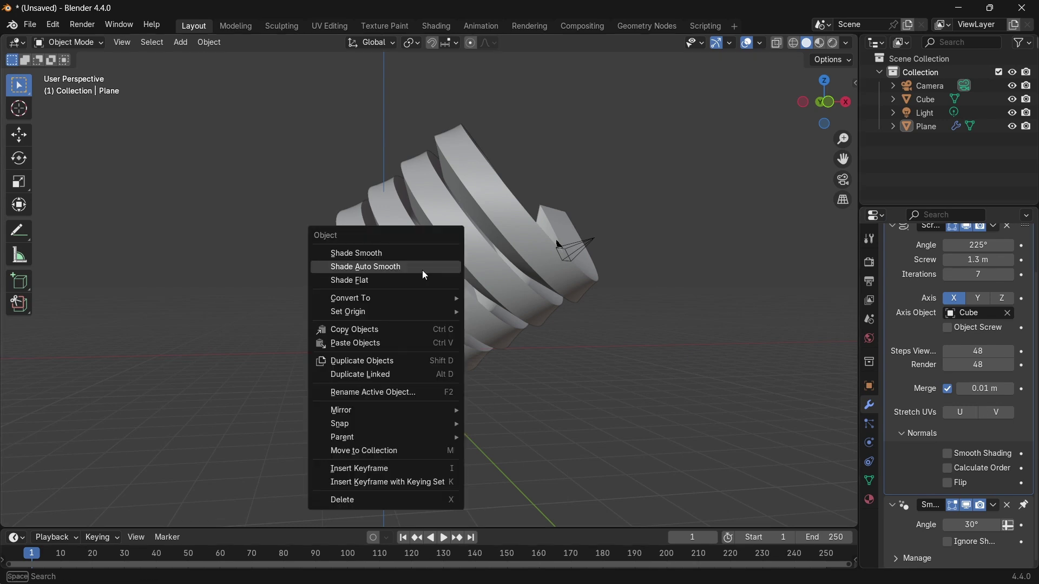
pyautogui.click(371, 281)
pyautogui.scroll(1, 483, 292)
pyautogui.click(482, 290)
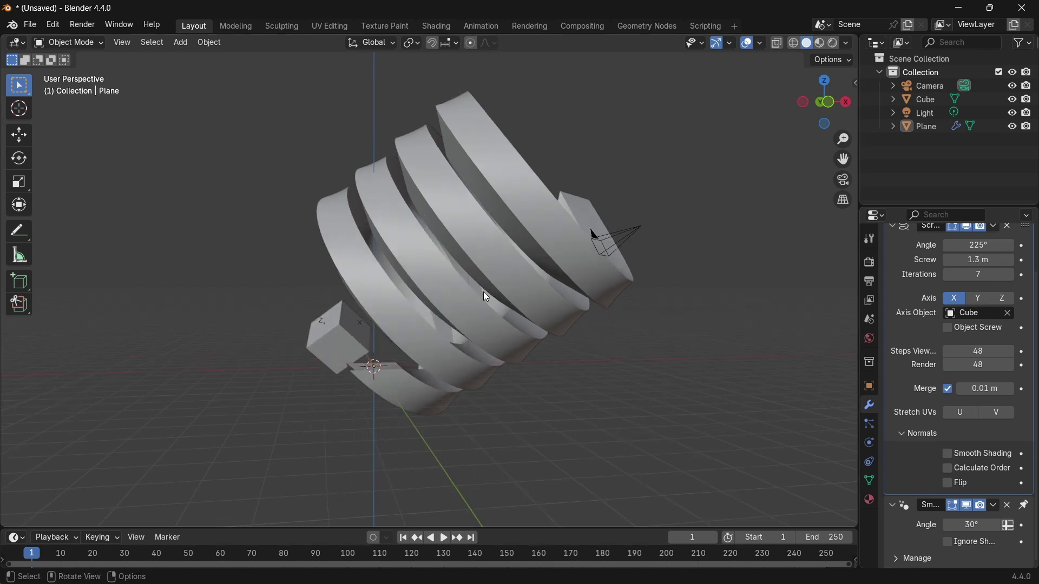
pyautogui.rightClick(496, 250)
pyautogui.click(471, 253)
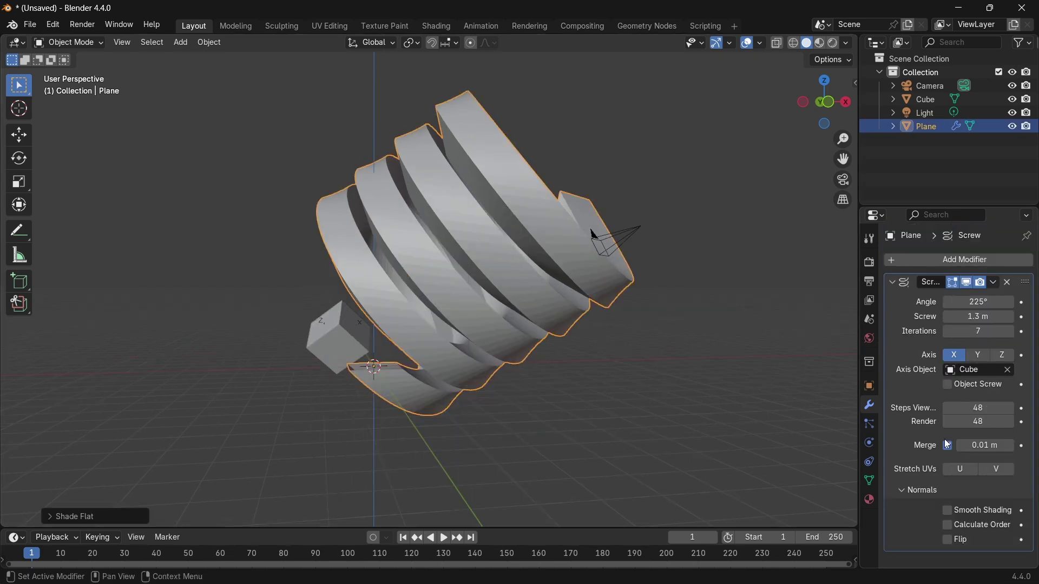
# Enable Smooth Shading in the Screw modifier's Normals settings and inspect the spiral's faces.
pyautogui.click(950, 514)
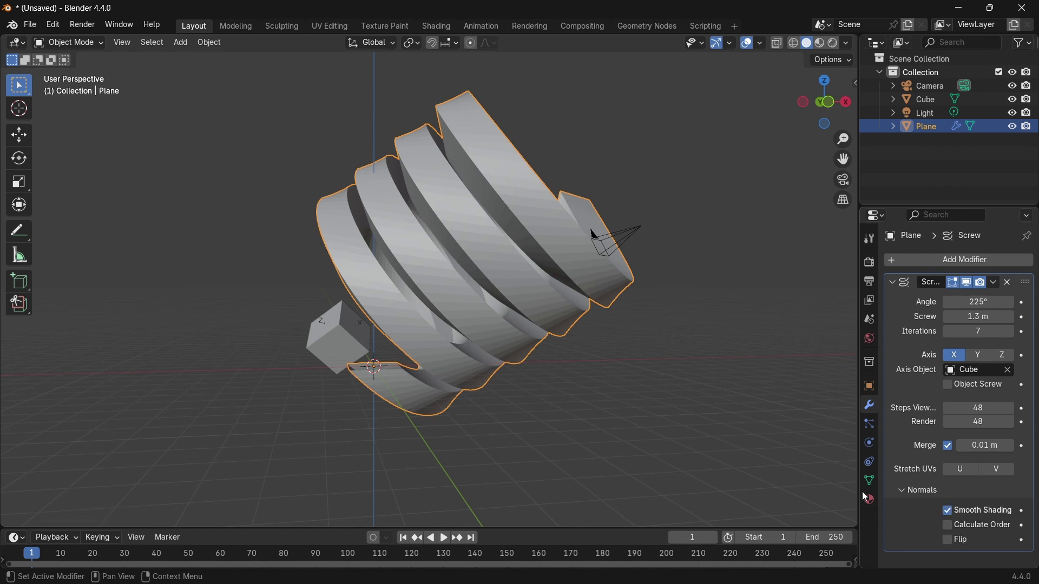
pyautogui.scroll(1, 760, 436)
pyautogui.moveTo(712, 362); pyautogui.dragTo(617, 358, button='middle')
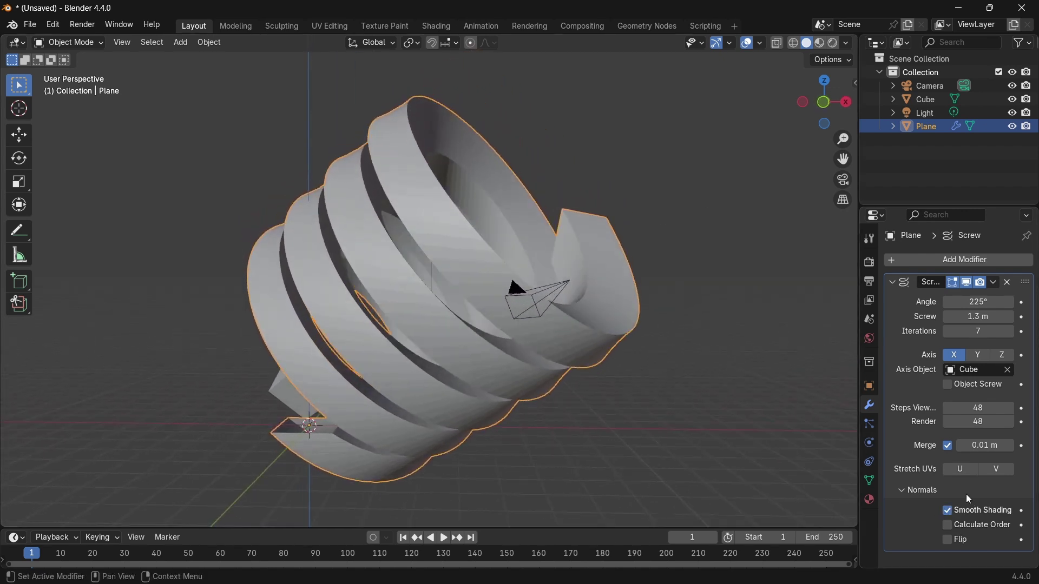
# Enable Calculate Order and Flip in the Screw modifier's Normals settings and inspect the spiral.
pyautogui.click(949, 526)
pyautogui.click(948, 541)
pyautogui.moveTo(644, 382)
pyautogui.mouseDown(button='middle')
pyautogui.moveTo(595, 225)
pyautogui.moveTo(609, 258)
pyautogui.mouseUp(button='middle')
# Enter Edit Mode on the plane and display its face normals with a size of 1.72.
pyautogui.press('Tab')
pyautogui.moveTo(654, 209); pyautogui.dragTo(474, 266, button='middle')
pyautogui.scroll(2, 474, 266)
pyautogui.keyDown('shift'); pyautogui.moveTo(475, 324); pyautogui.dragTo(510, 290, button='middle'); pyautogui.keyUp('shift')
pyautogui.scroll(4, 523, 292)
pyautogui.keyDown('shift'); pyautogui.moveTo(684, 221); pyautogui.dragTo(634, 249, button='middle'); pyautogui.keyUp('shift')
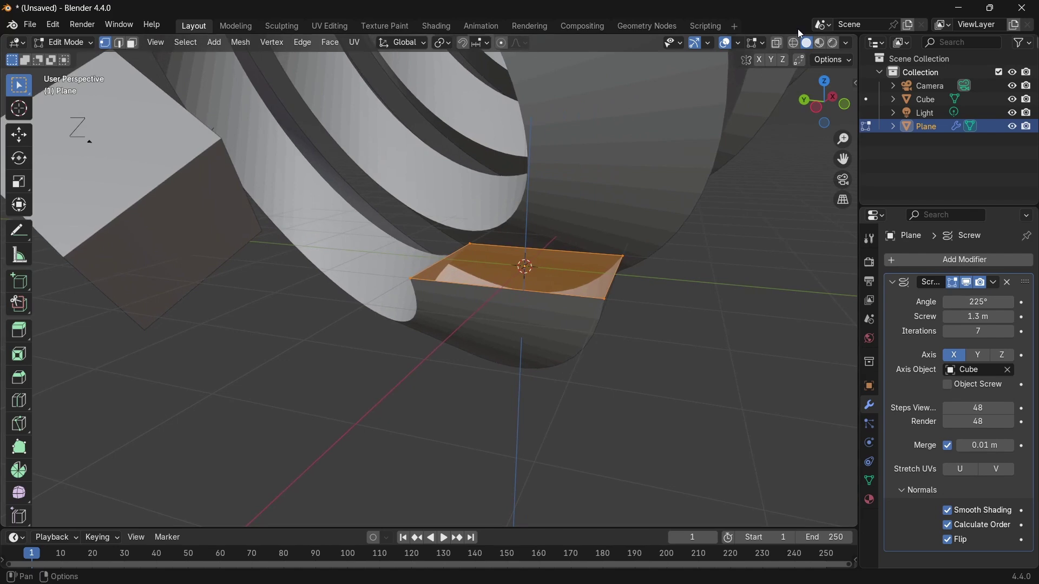
pyautogui.click(755, 43)
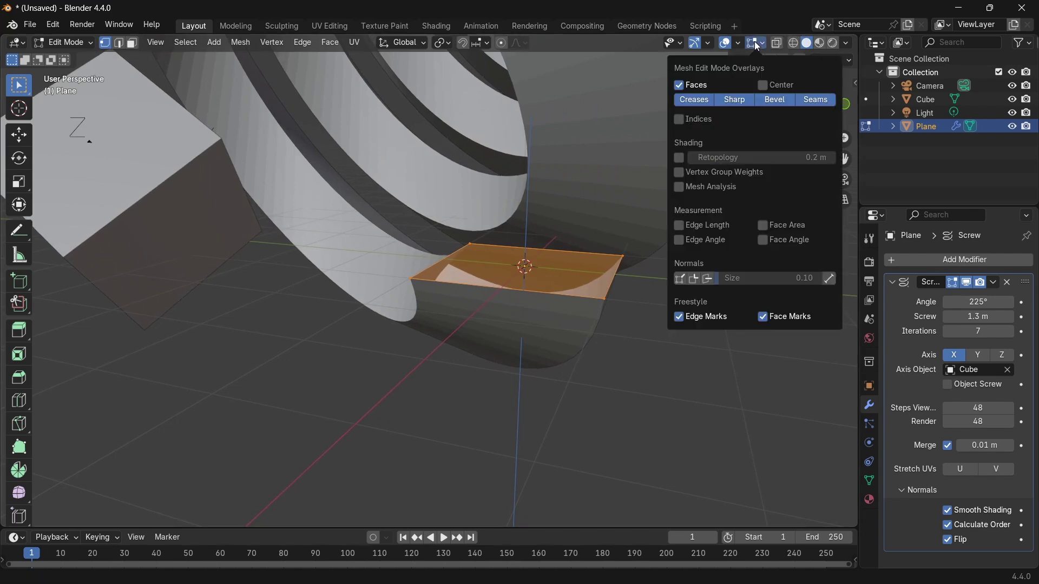
pyautogui.click(708, 279)
pyautogui.moveTo(658, 283); pyautogui.dragTo(729, 101, button='middle')
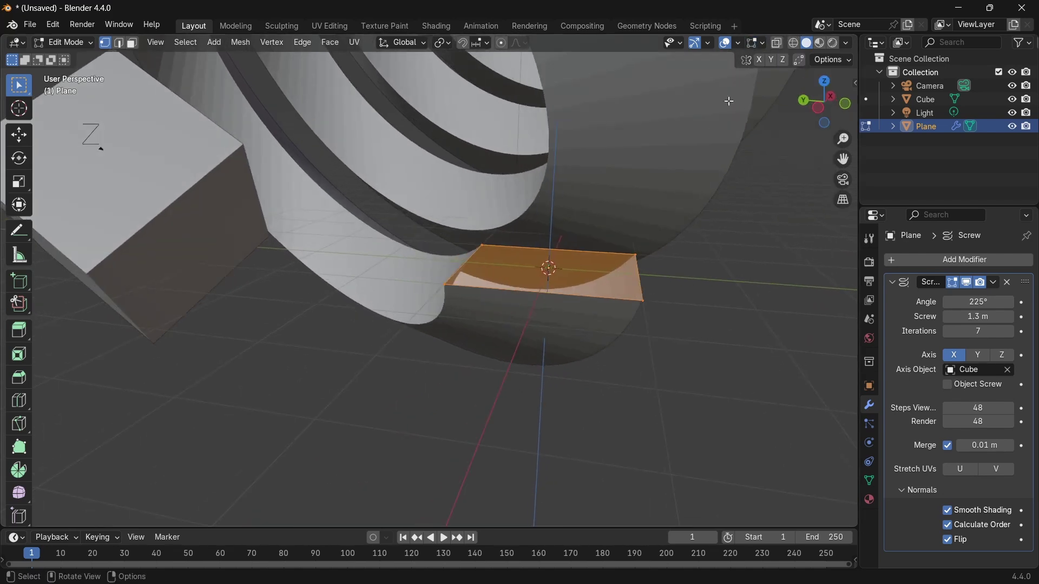
pyautogui.click(763, 43)
pyautogui.moveTo(729, 278); pyautogui.dragTo(794, 279)
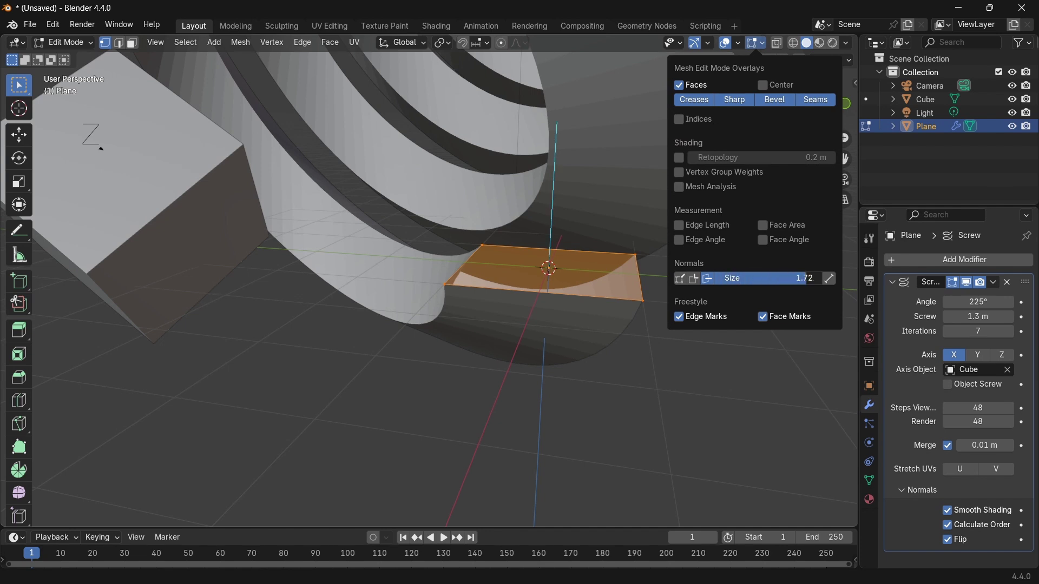
pyautogui.moveTo(644, 292); pyautogui.dragTo(623, 241, button='middle')
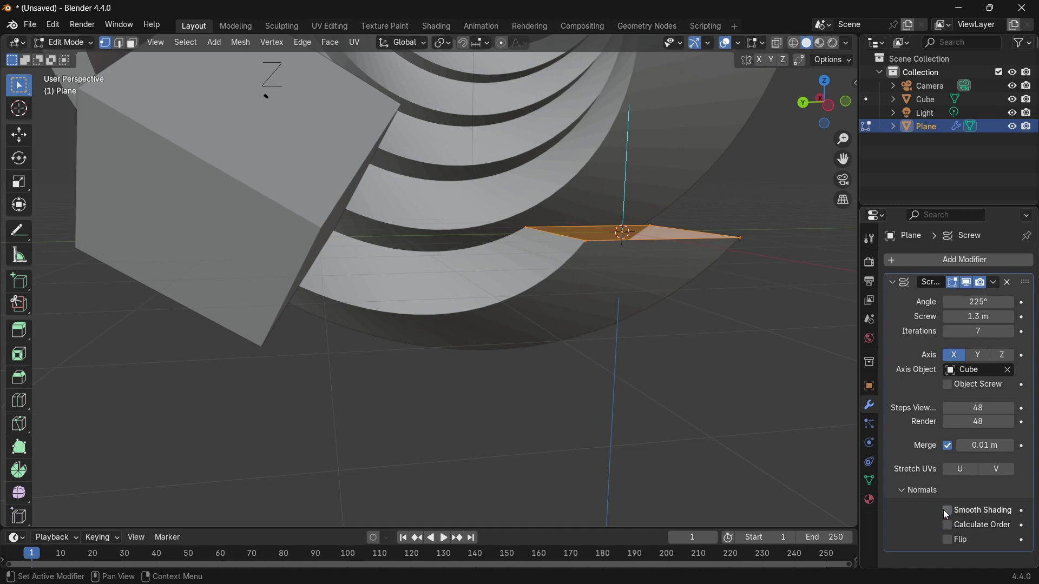
# Disable Merge in the Screw modifier and inspect the whole spiral.
pyautogui.click(951, 447)
pyautogui.moveTo(725, 222); pyautogui.dragTo(585, 238, button='middle')
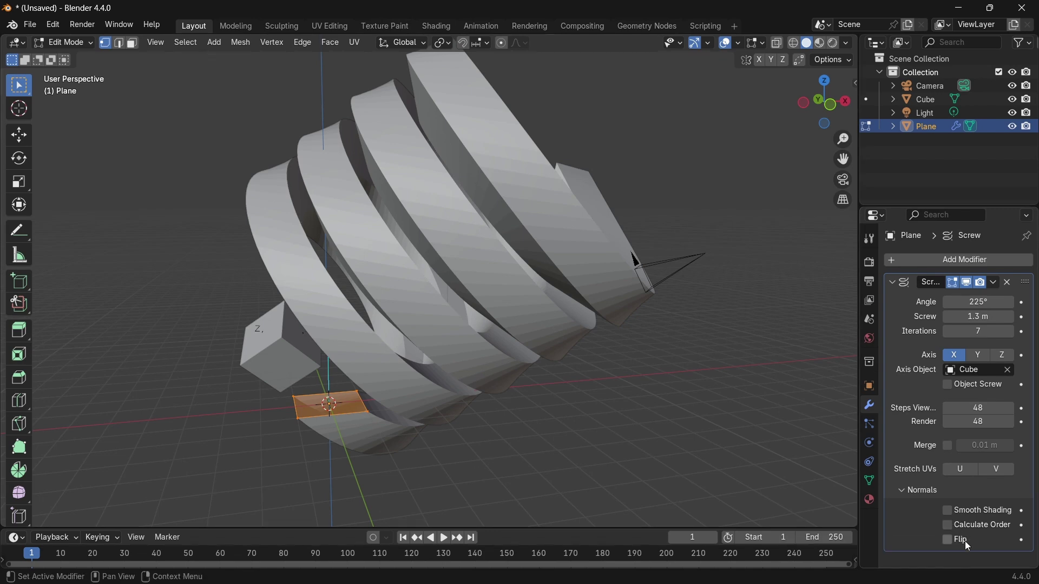
pyautogui.moveTo(680, 304)
pyautogui.mouseDown(button='middle')
pyautogui.moveTo(384, 241)
pyautogui.moveTo(657, 274)
pyautogui.moveTo(666, 311)
pyautogui.mouseUp(button='middle')
pyautogui.scroll(-3, 649, 306)
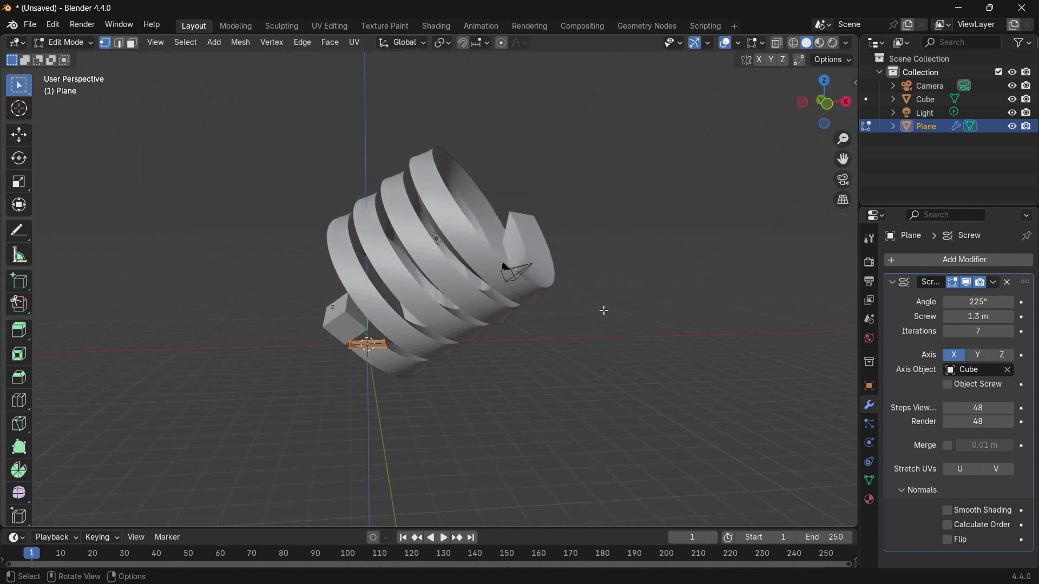